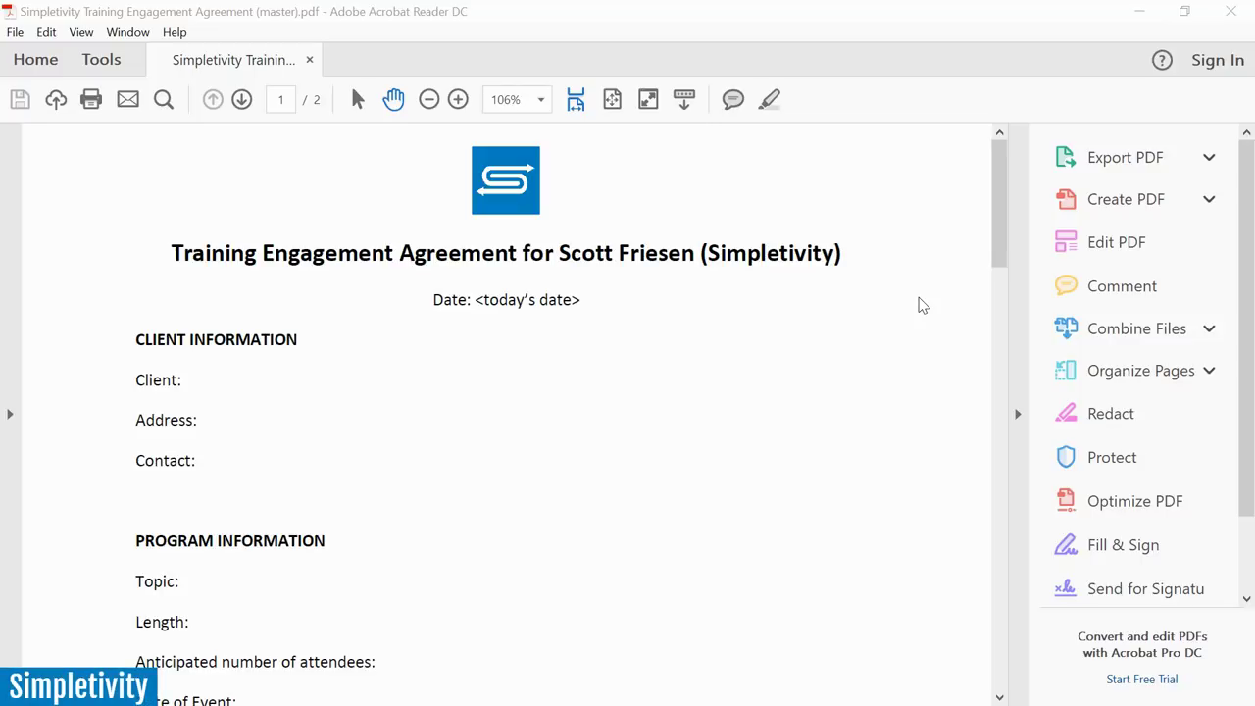
Scroll up and down through the agreement in Acrobat Reader to review it
scroll(918, 299, down, 10)
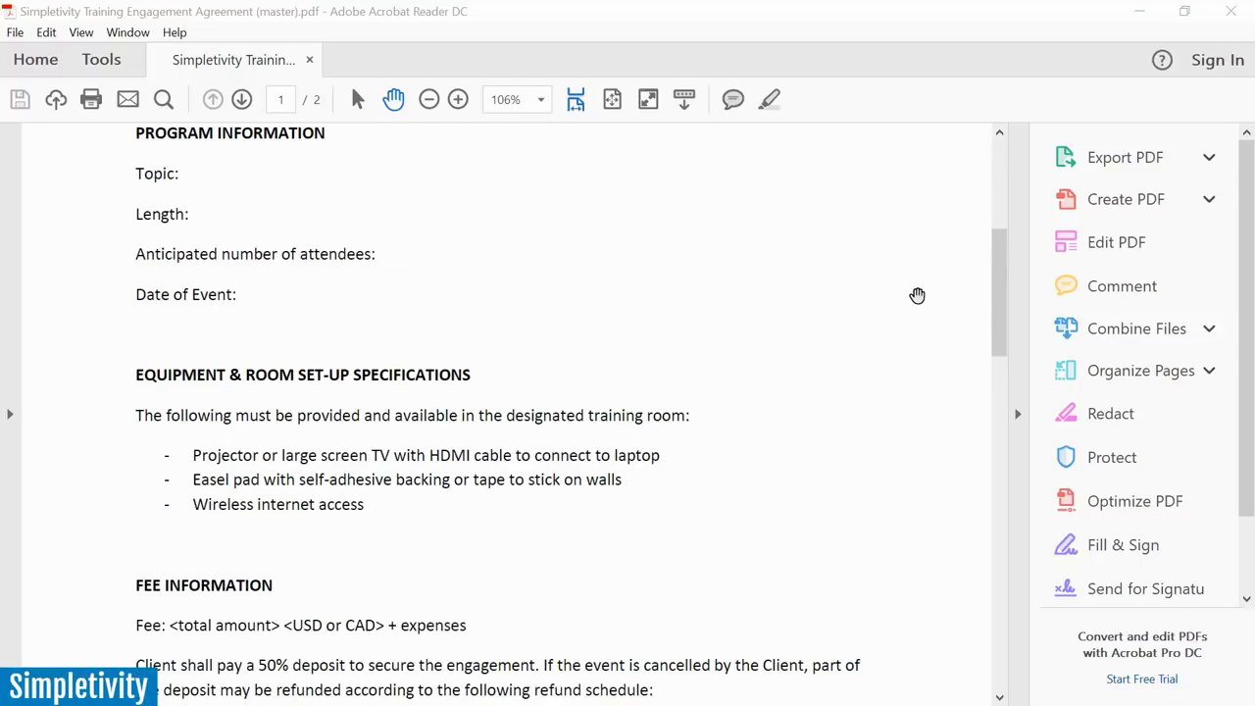
scroll(771, 356, down, 6)
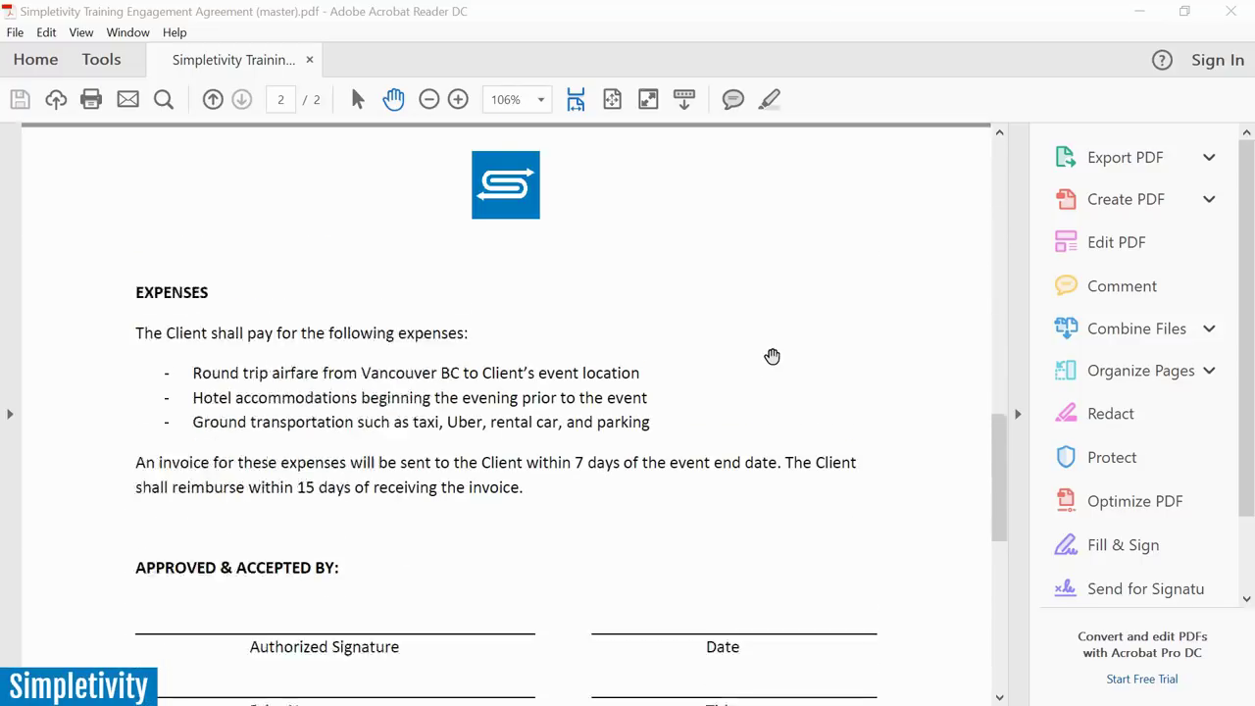
scroll(772, 356, down, 2)
scroll(771, 356, up, 6)
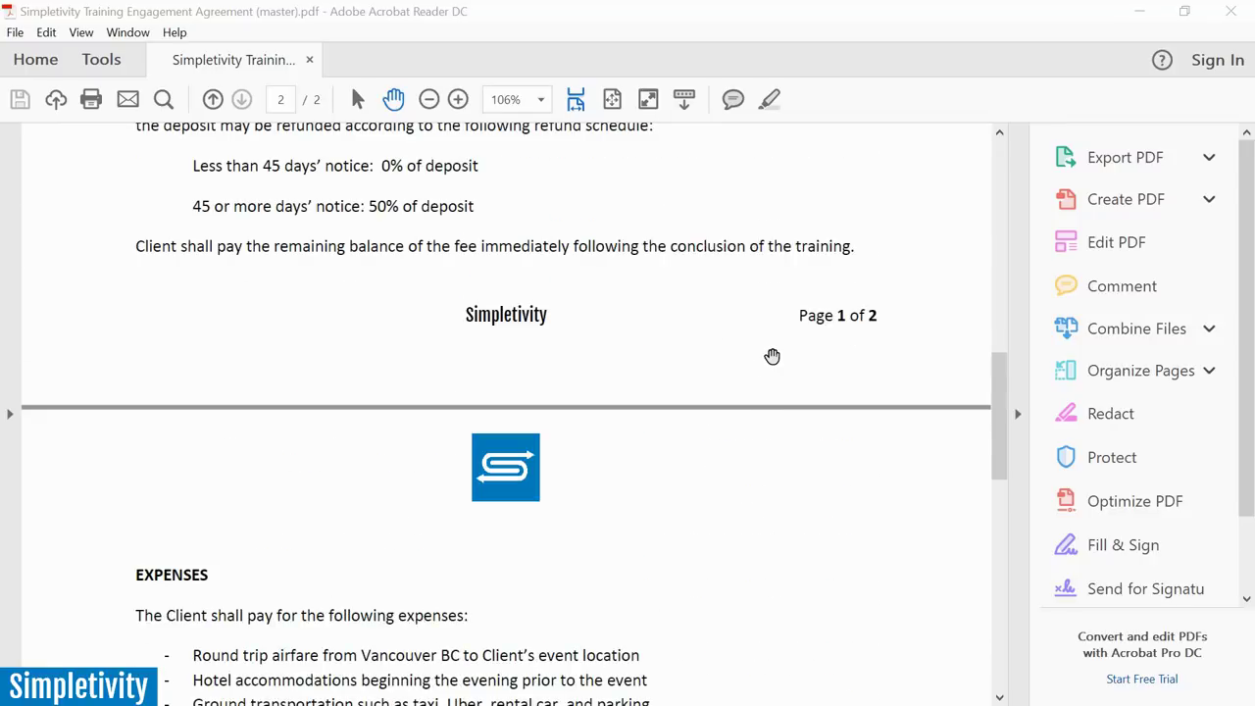
scroll(772, 356, up, 8)
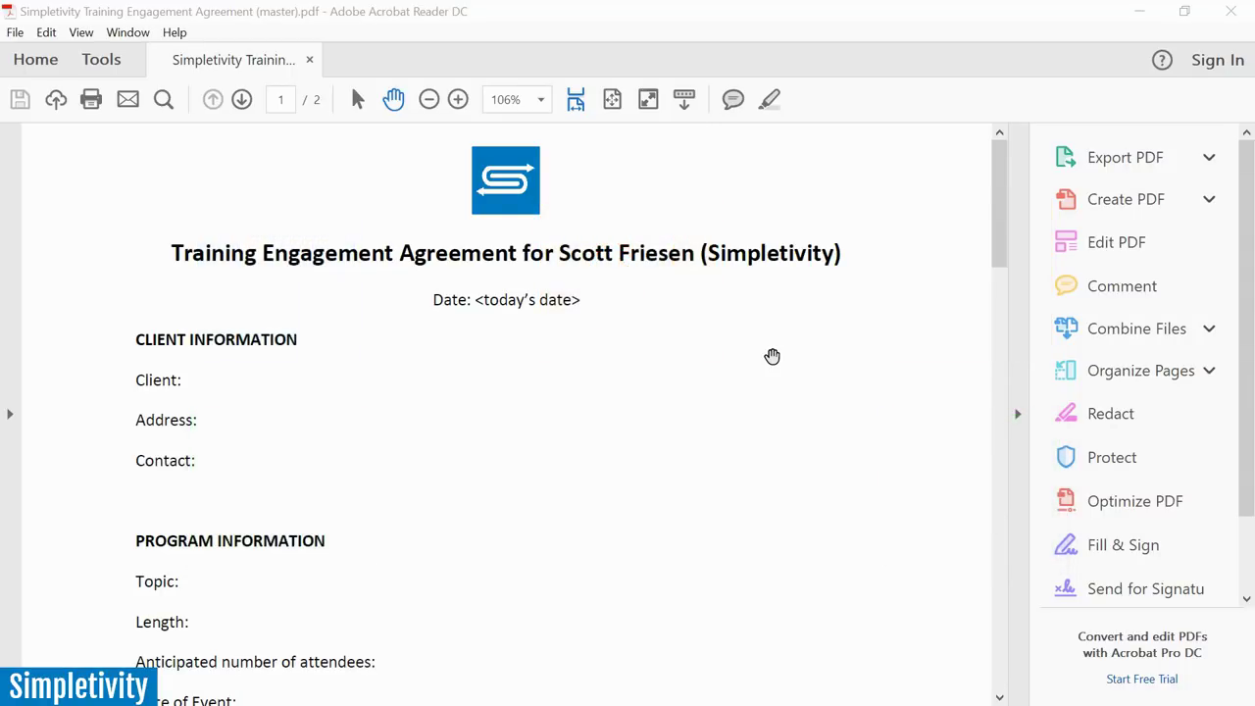
scroll(772, 356, down, 4)
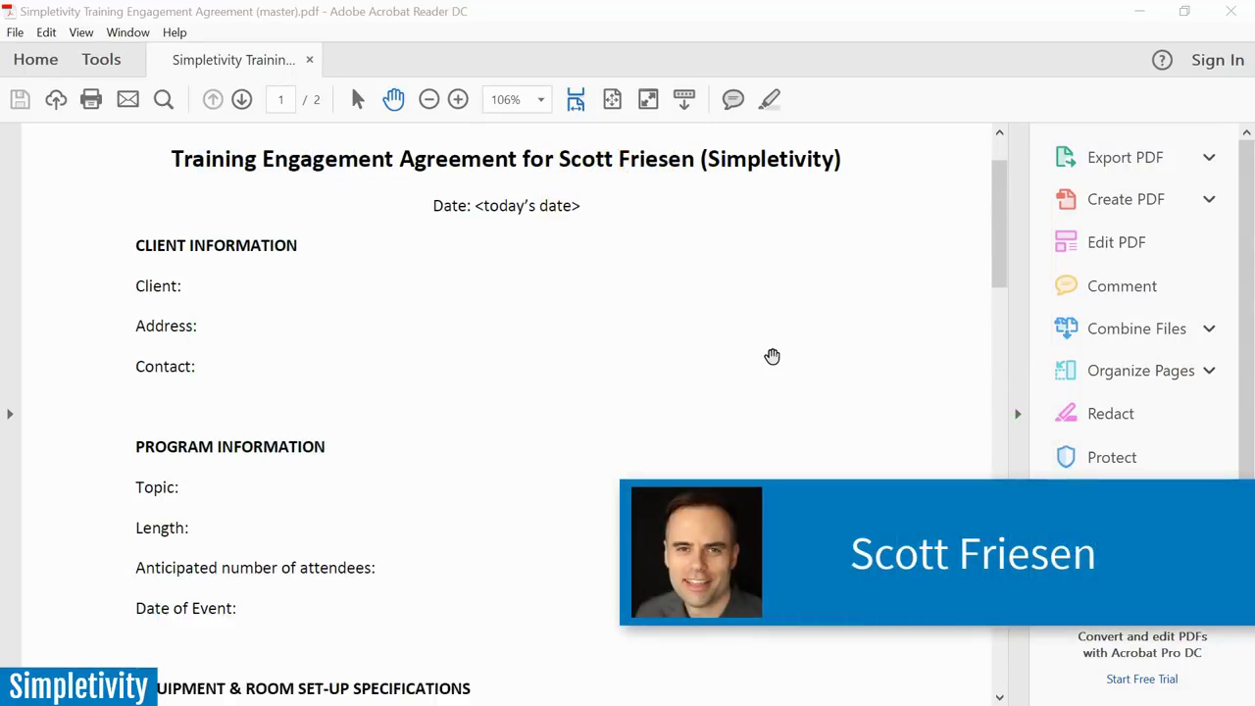
scroll(772, 356, down, 10)
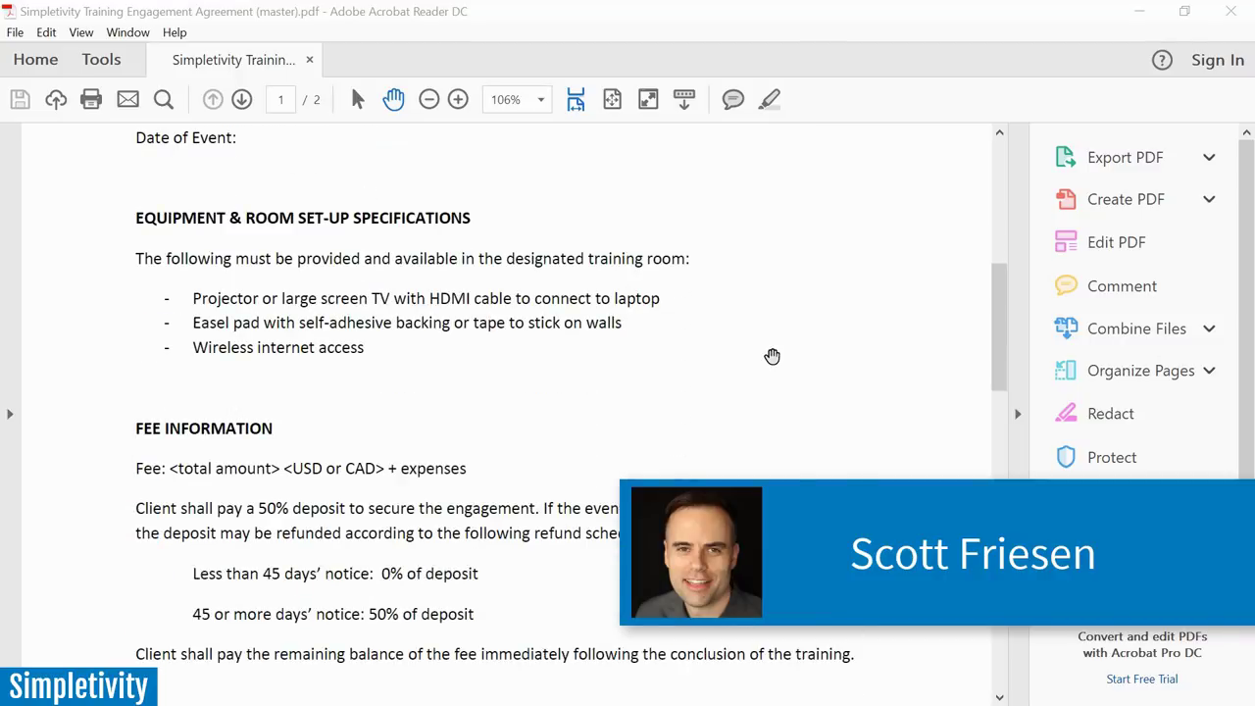
scroll(771, 356, down, 15)
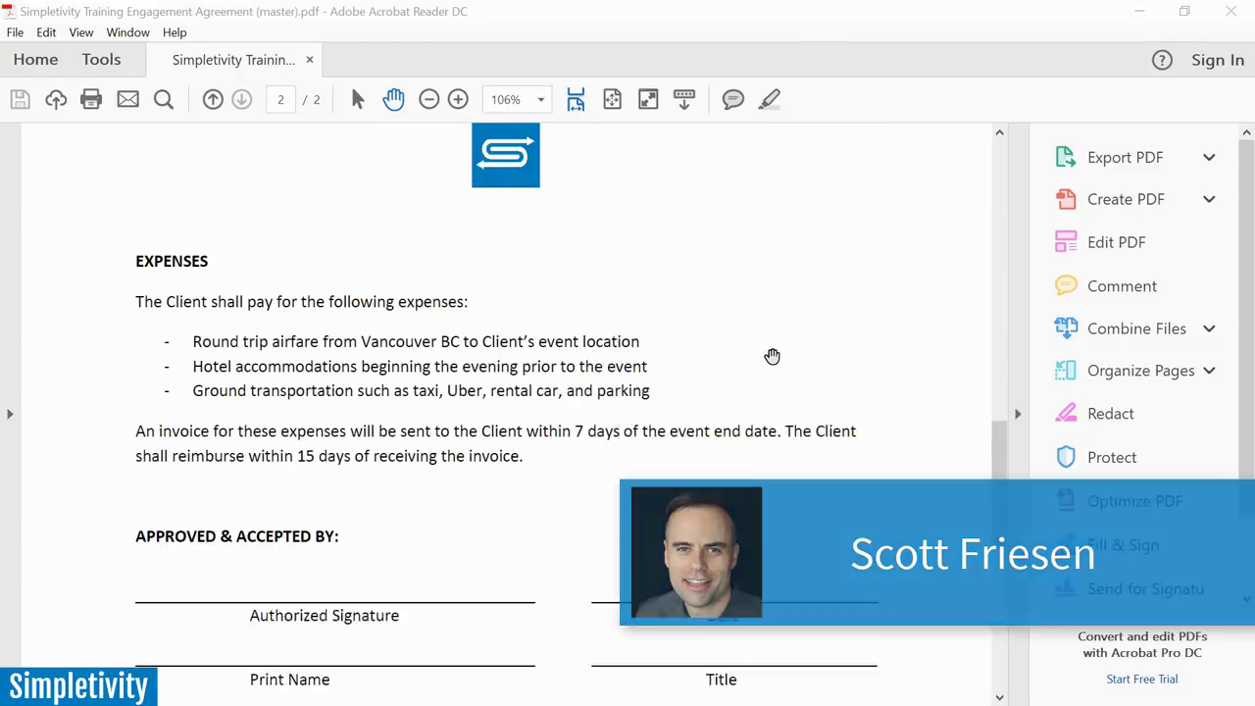
scroll(772, 356, down, 4)
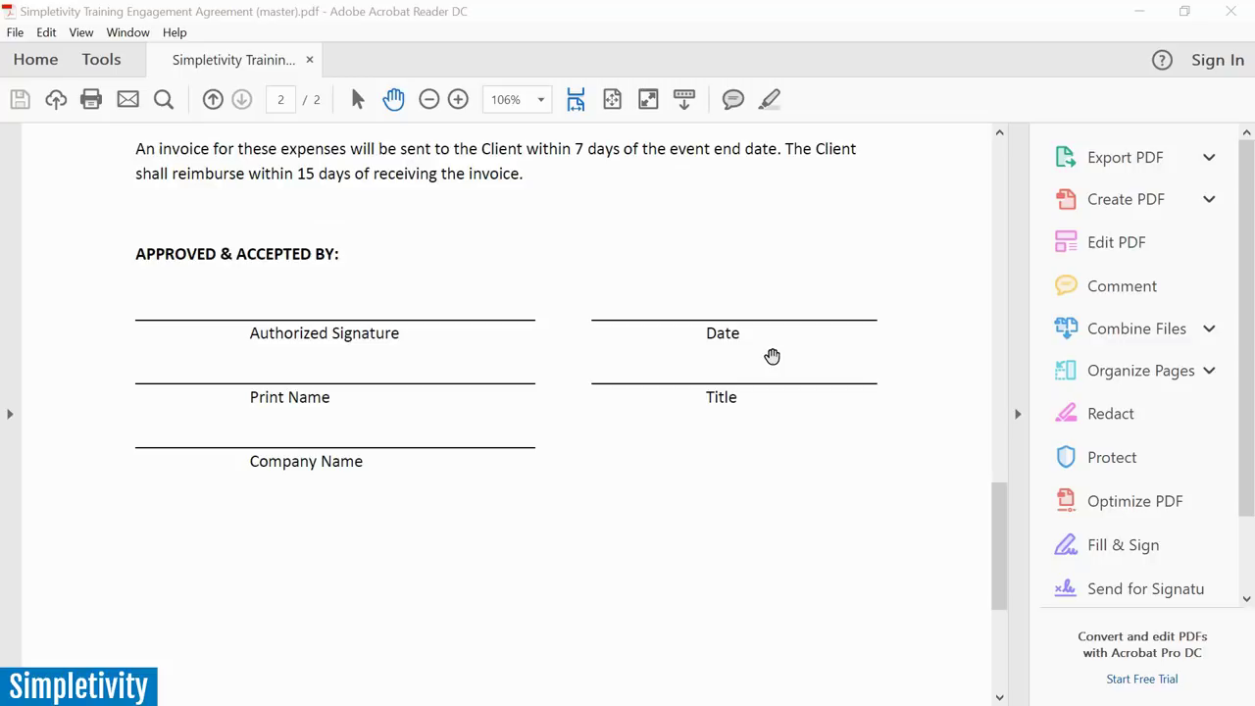
scroll(772, 356, up, 10)
scroll(772, 356, up, 15)
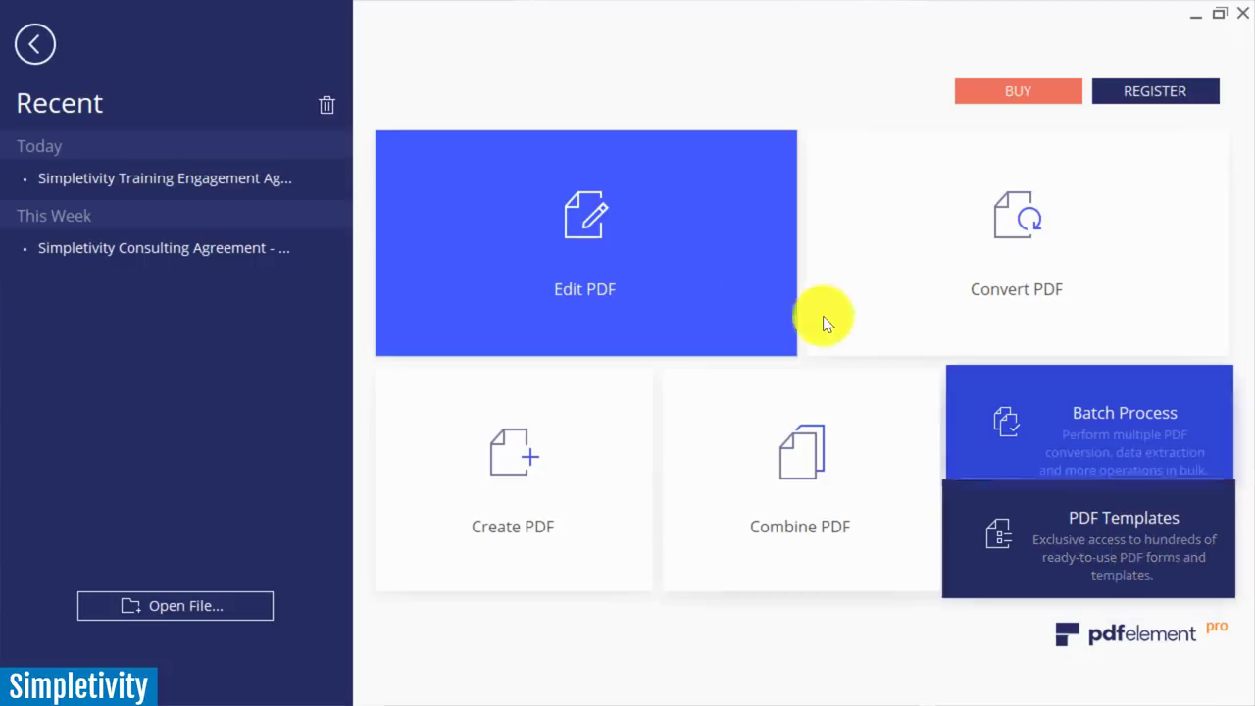
Open the Simpletivity Training Engagement Agreement PDF from the Desktop through Edit PDF
click(629, 221)
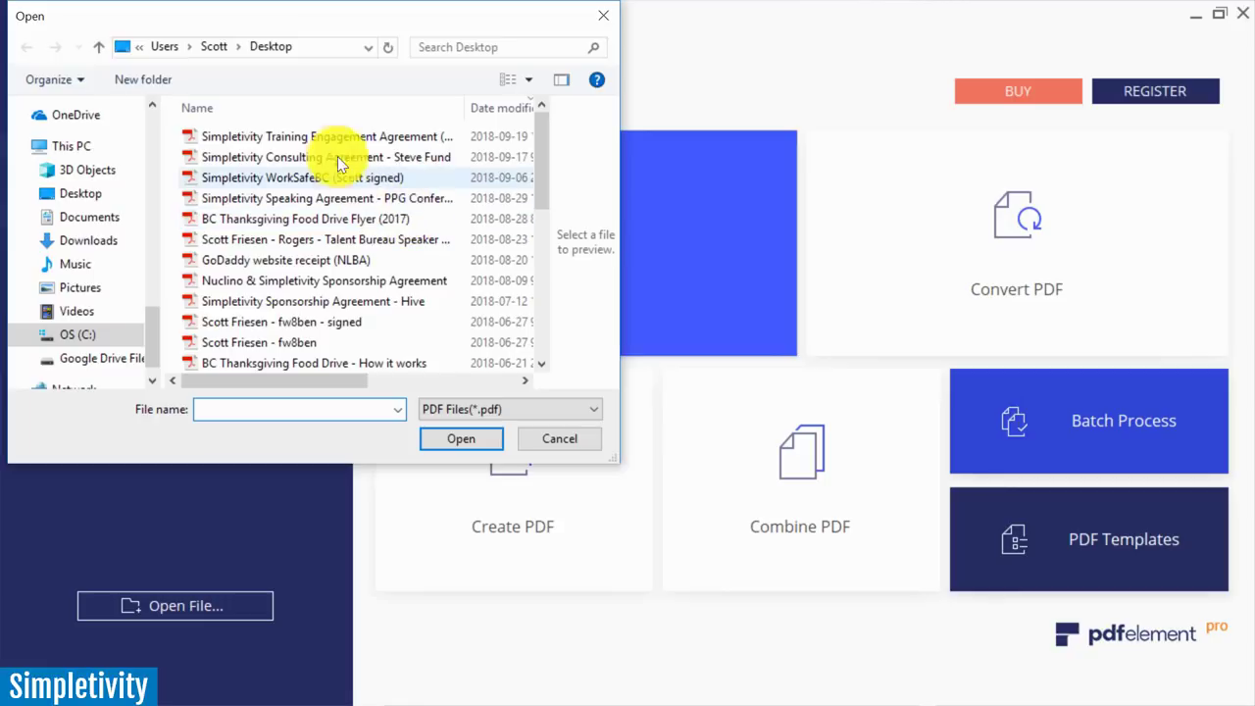
double_click(323, 138)
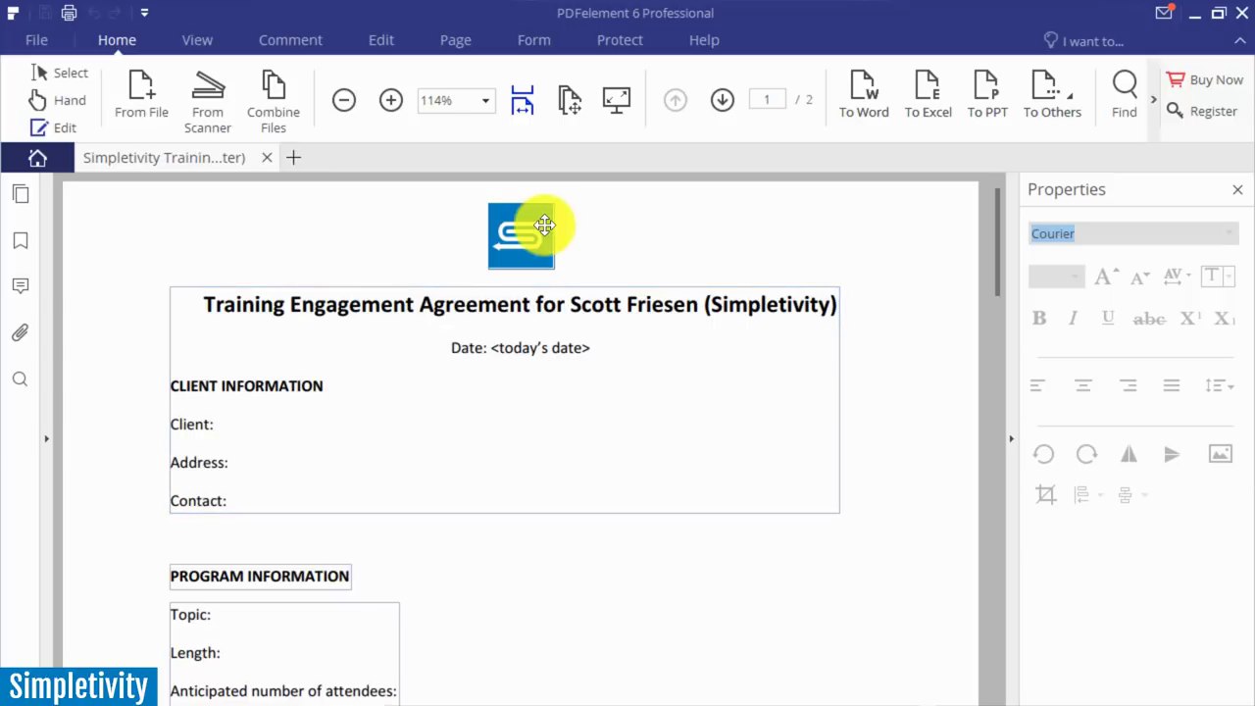
Move the blue Simpletivity logo from the top centre to page 1's top-left corner
scroll(739, 383, down, 15)
scroll(742, 390, up, 8)
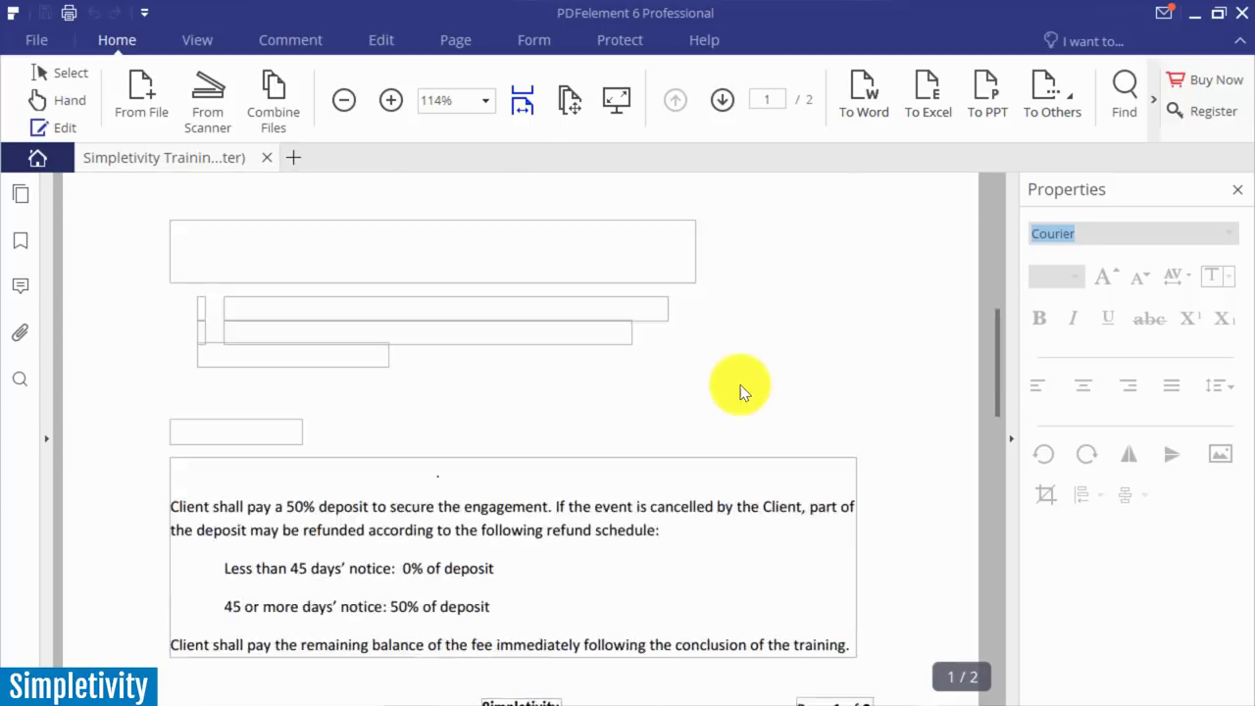
scroll(739, 387, up, 7)
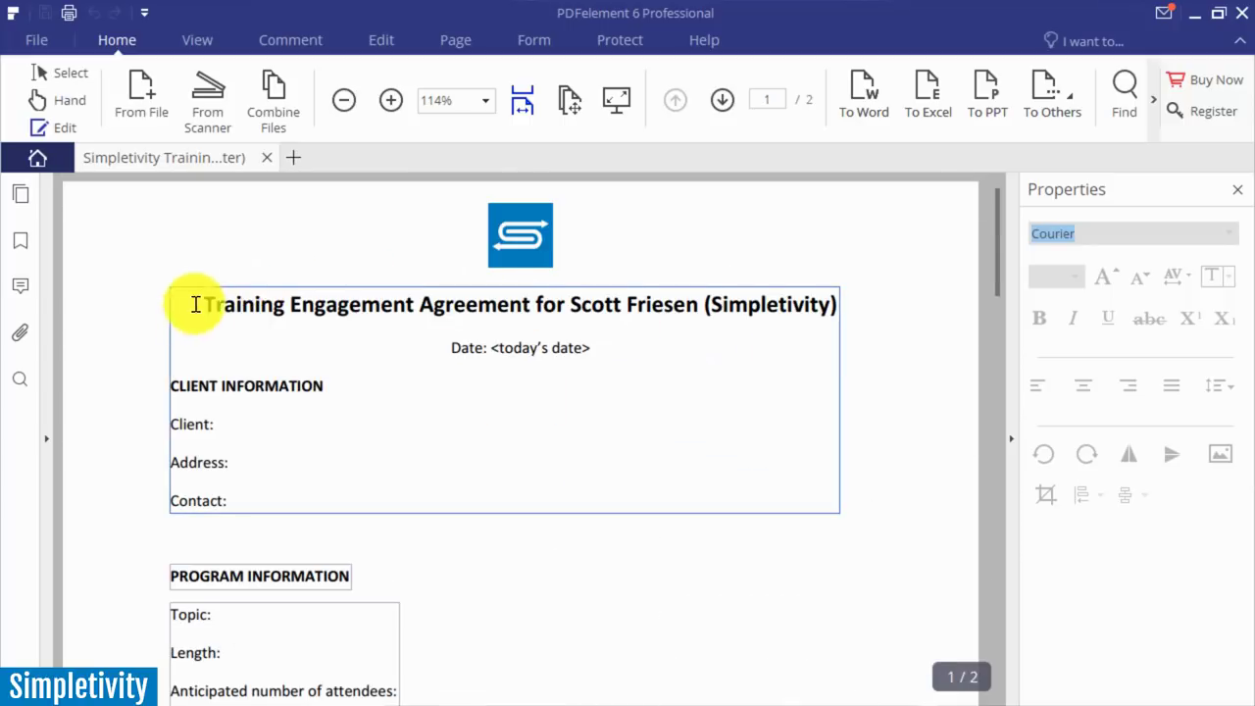
scroll(225, 582, down, 3)
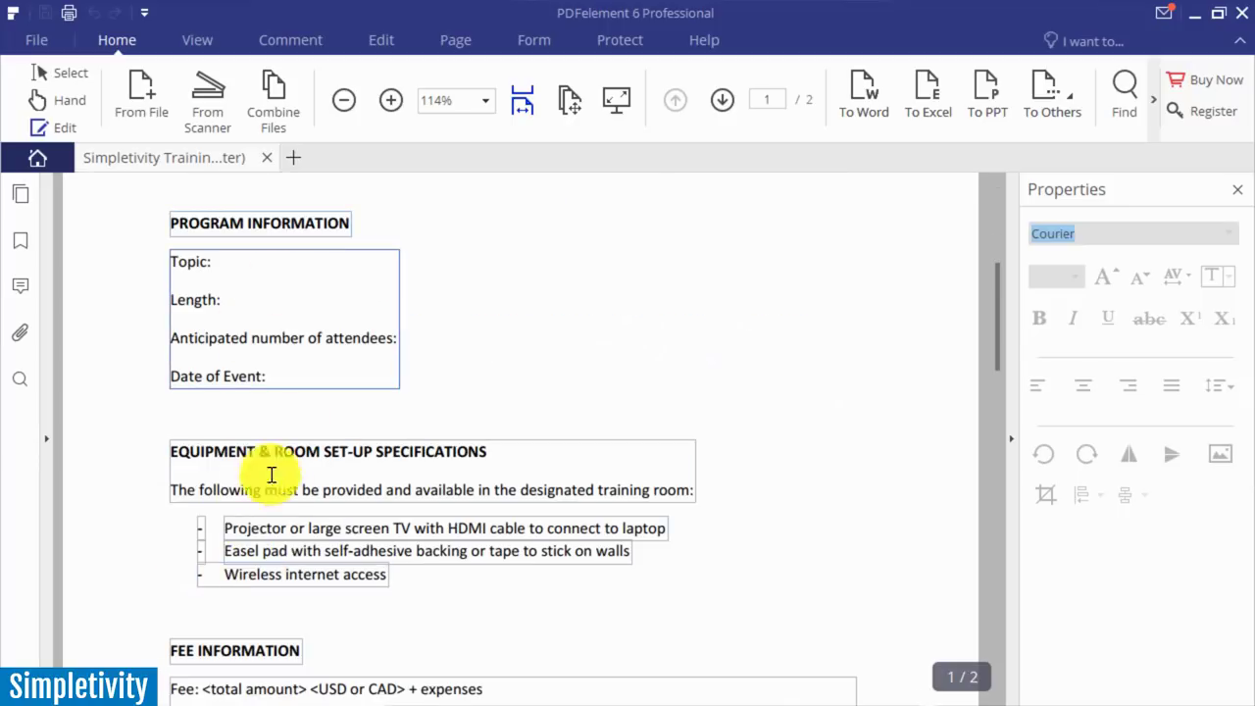
scroll(303, 500, down, 8)
scroll(303, 500, up, 11)
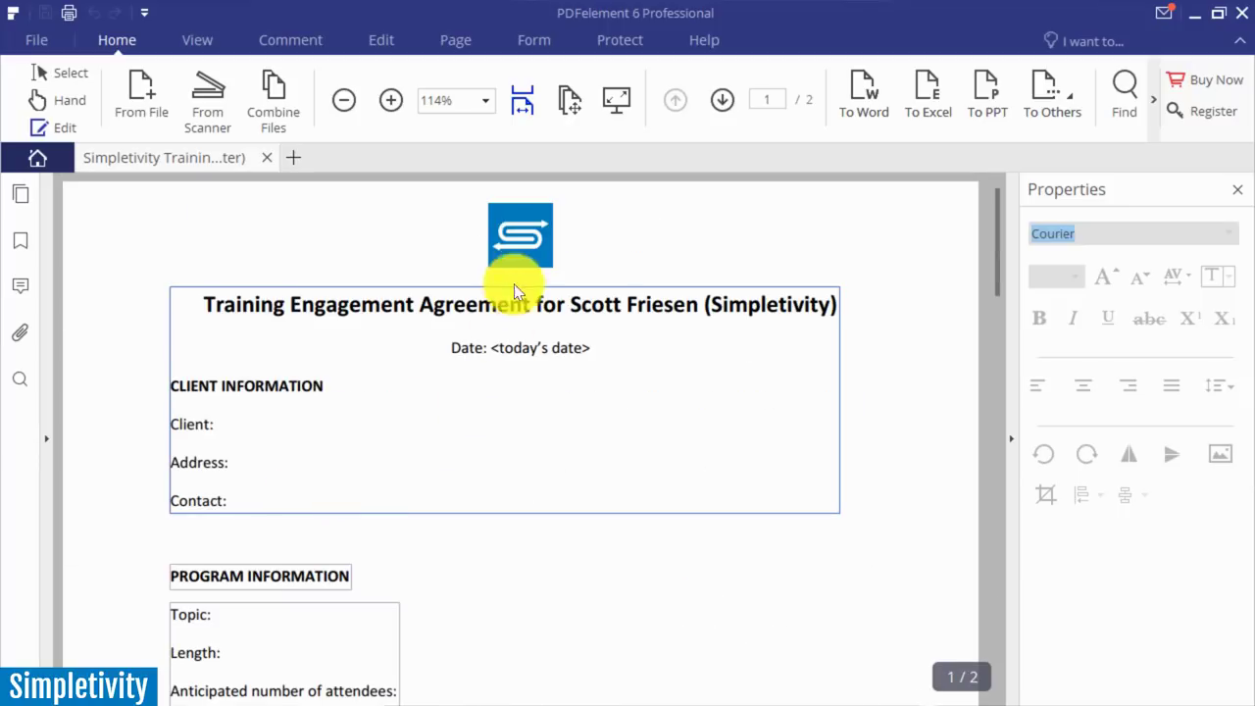
click(517, 239)
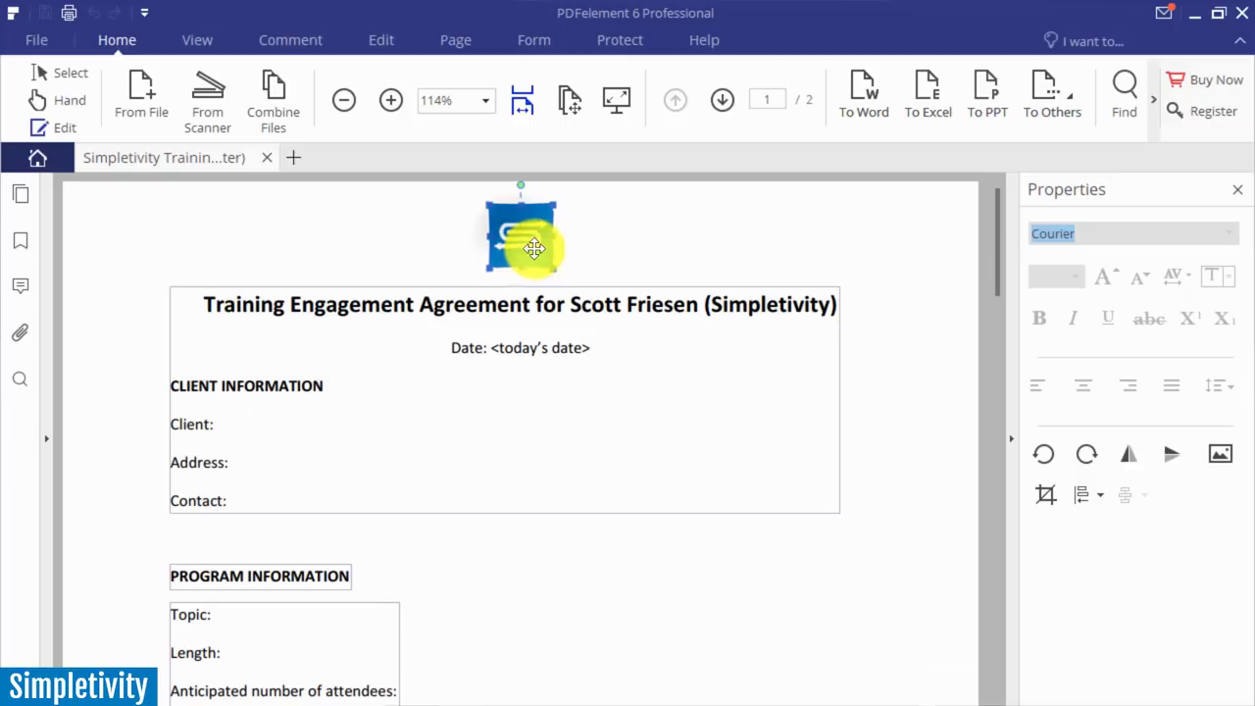
drag(512, 235, 202, 255)
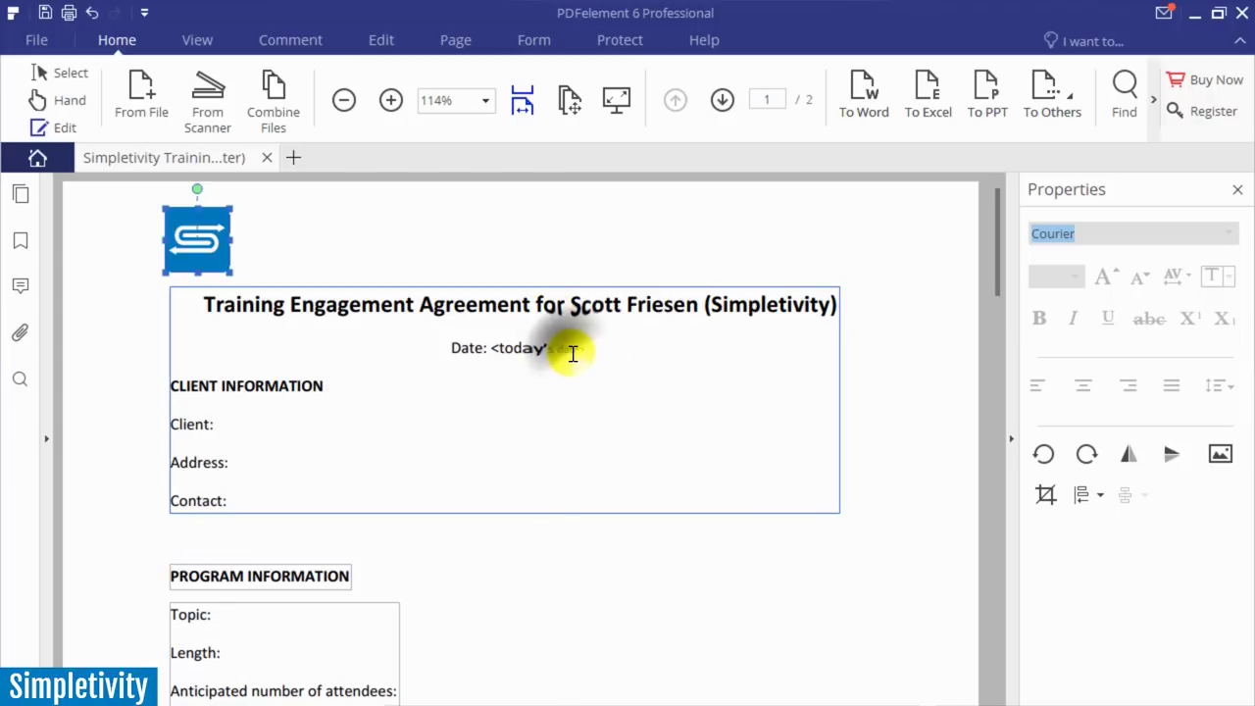
Replace the heading's <today's date> placeholder with 'Sept 18, 2018'
double_click(594, 349)
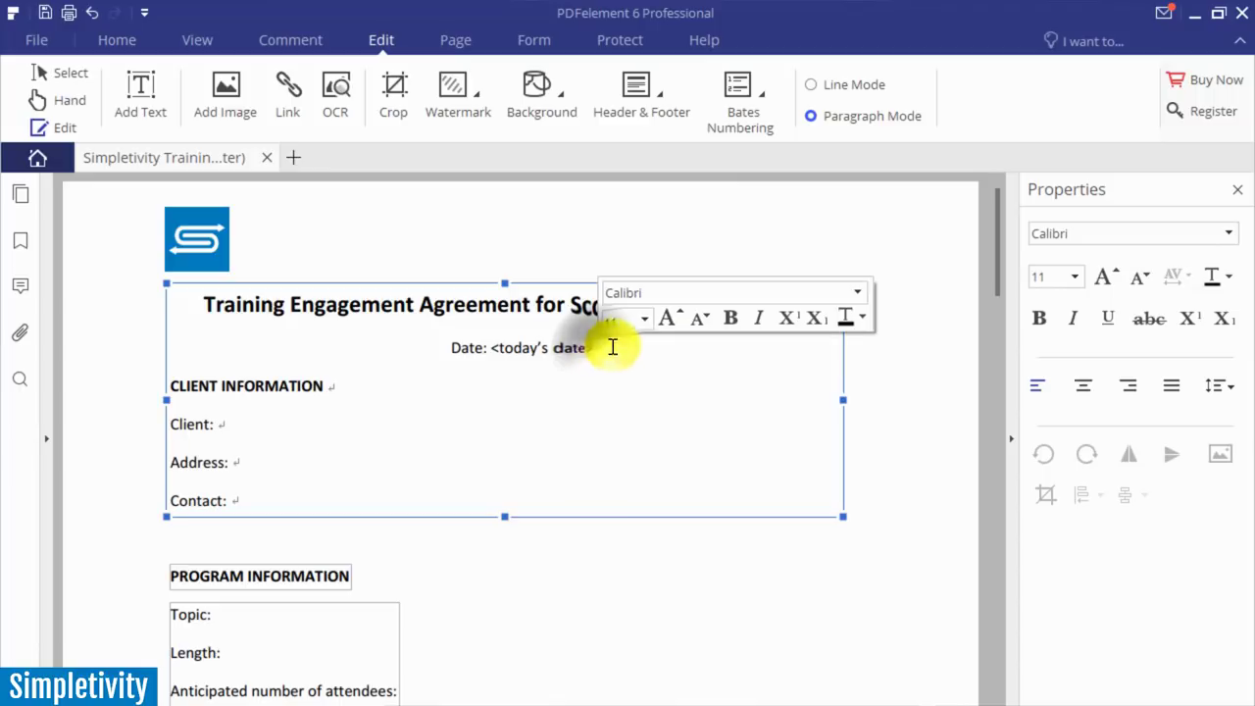
click(586, 350)
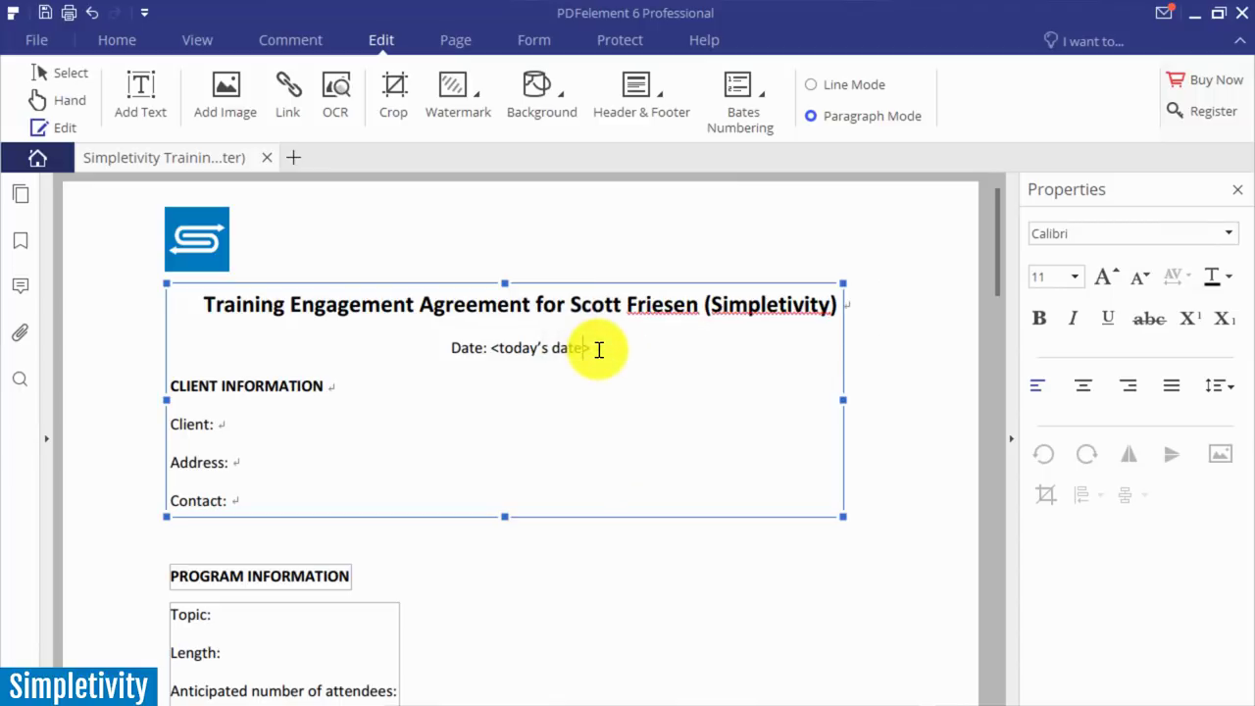
key(BackSpace)
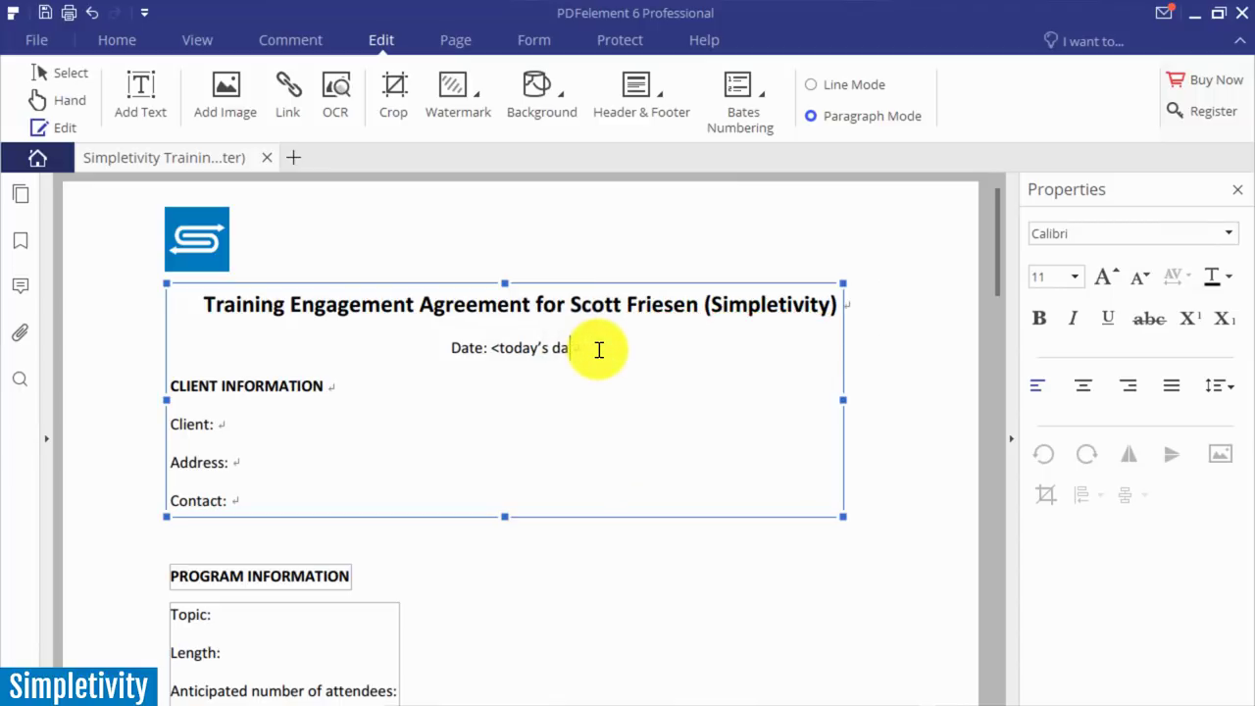
key(BackSpace)
key(BackSpace)
key(BackSpace)
key(BackSpace)
key(BackSpace)
key(BackSpace)
key(BackSpace)
key(BackSpace)
key(BackSpace)
key(BackSpace)
key(BackSpace)
key(BackSpace)
text(Set)
text(pt 18)
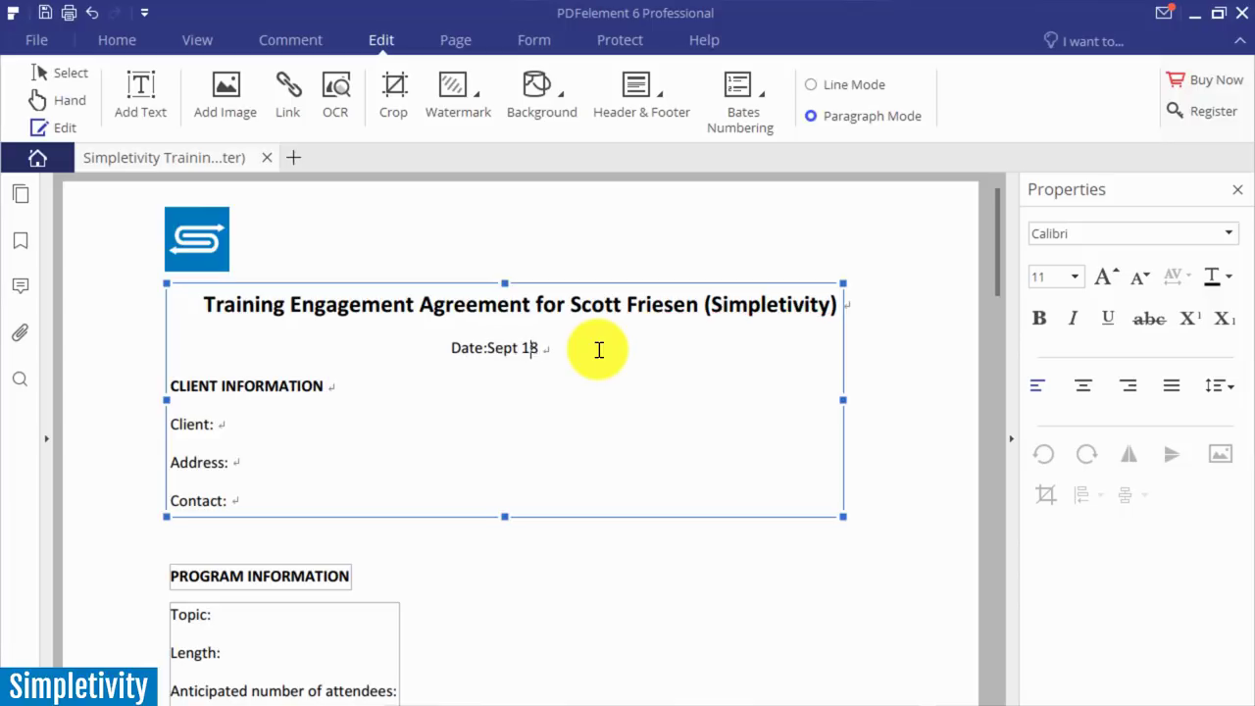
text(, 2018)
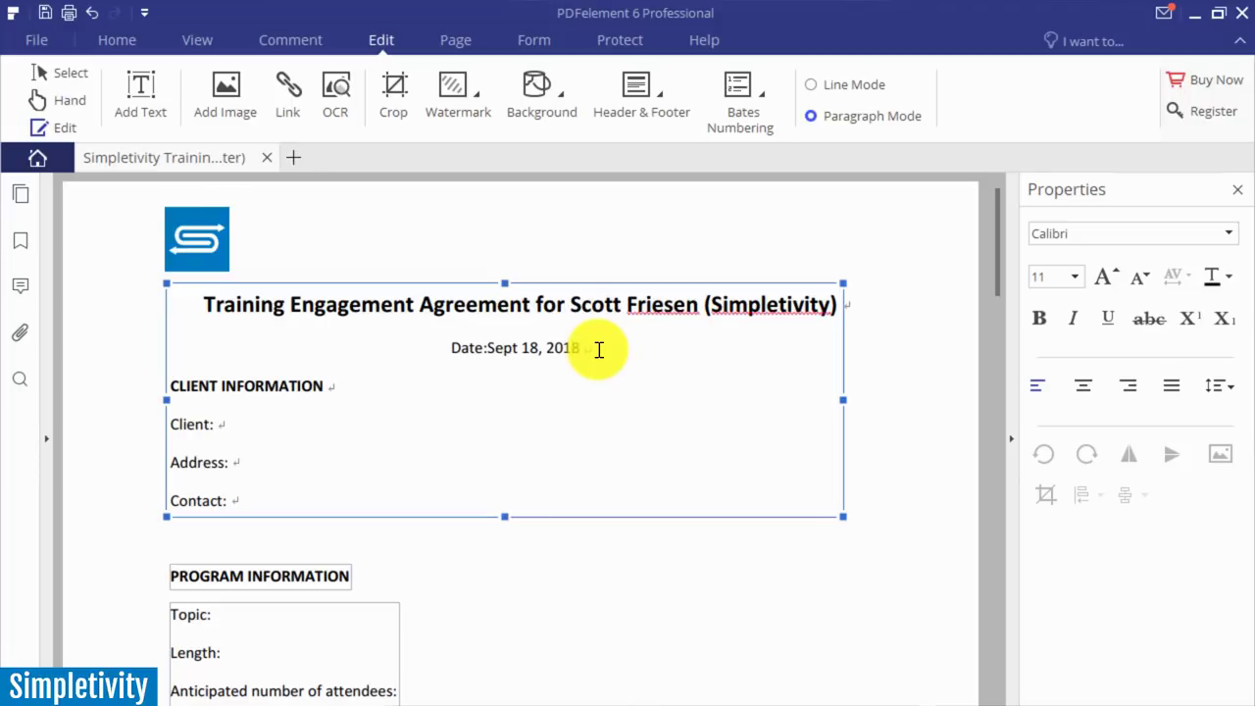
click(244, 423)
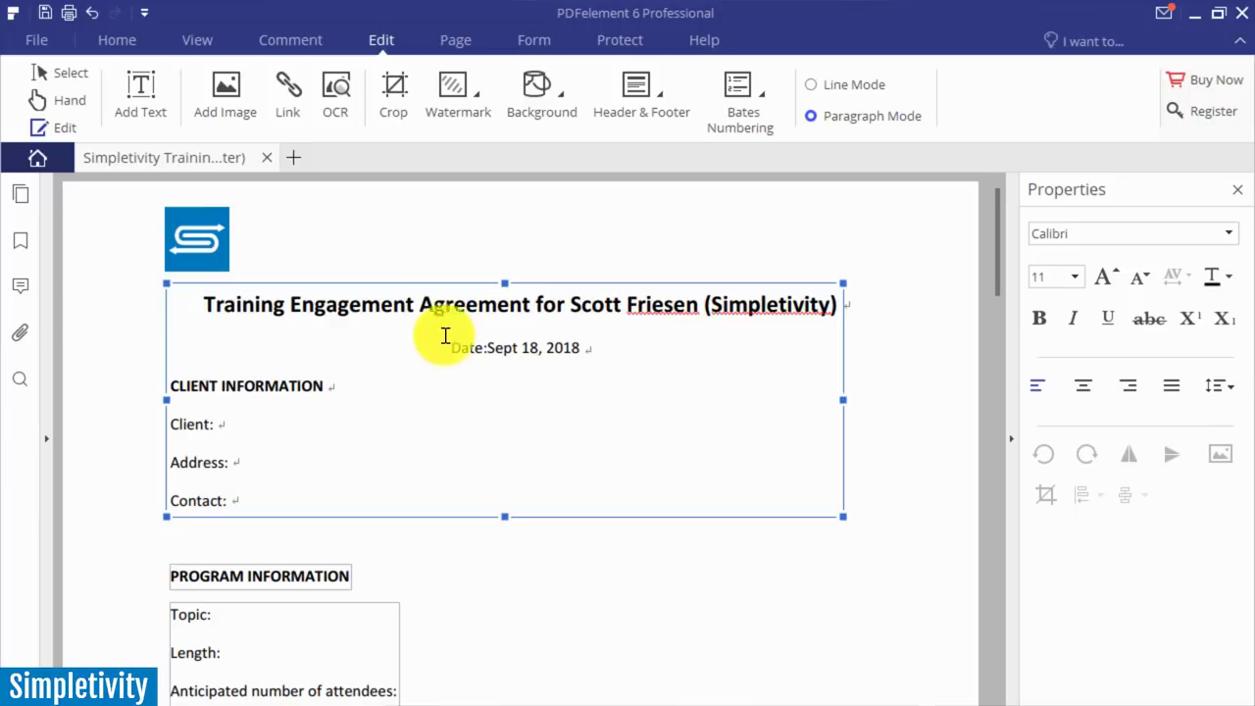
click(939, 395)
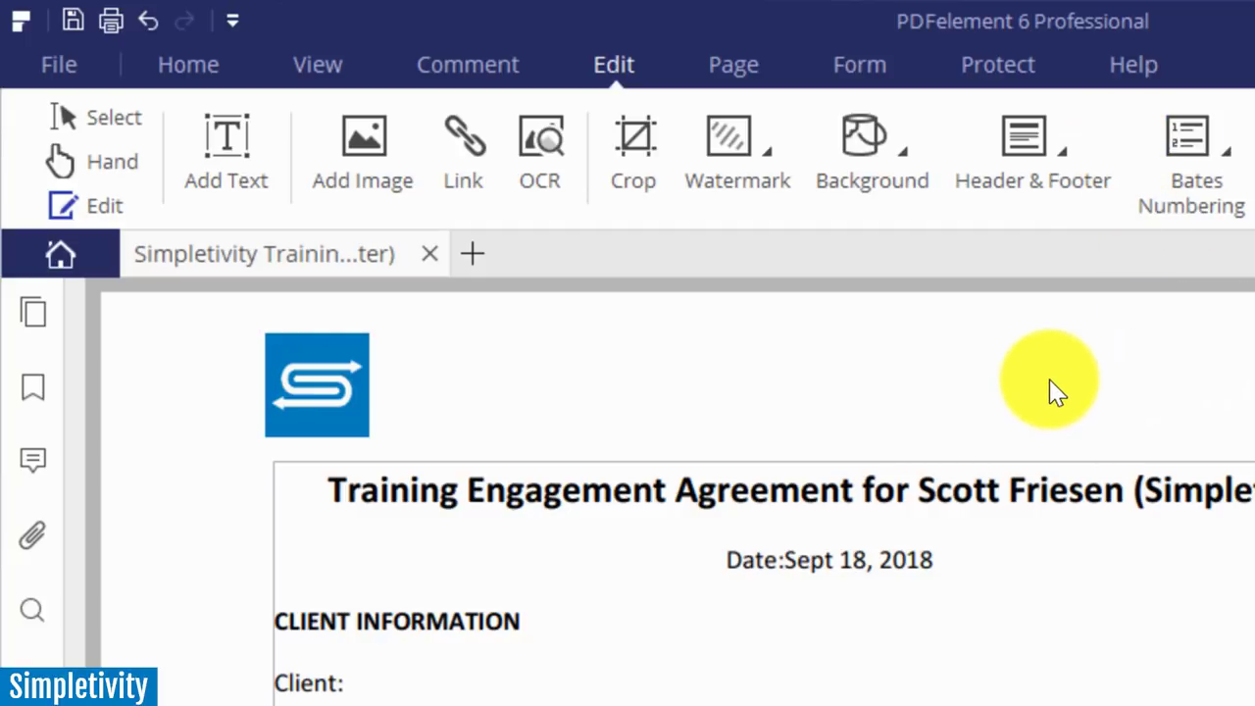
Browse the Home, View, Edit, Form and Protect ribbon tabs, ending on Protect
click(220, 85)
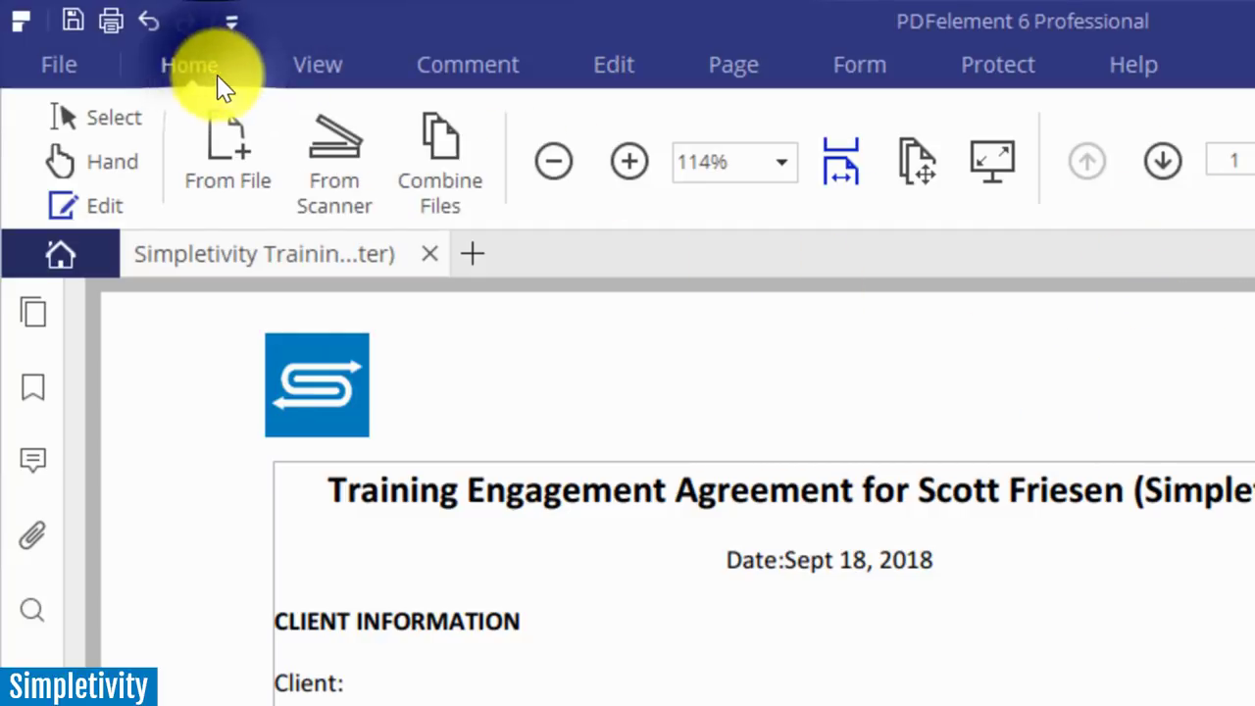
click(319, 78)
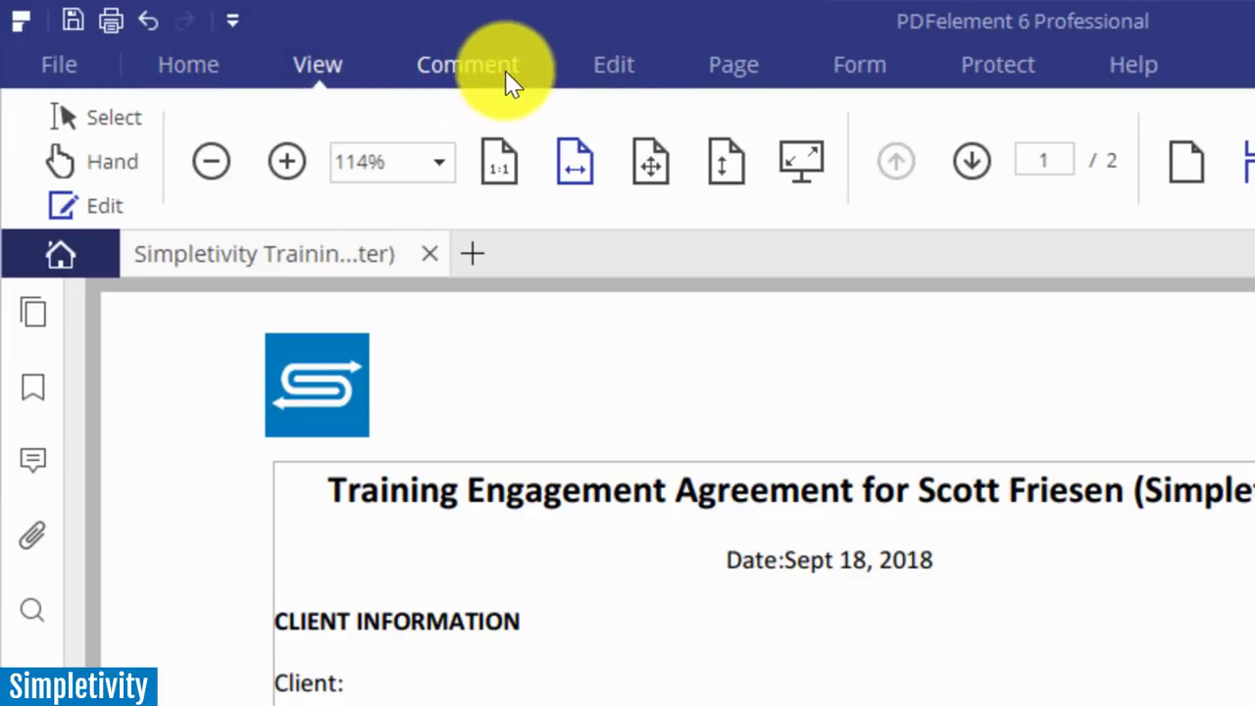
click(616, 80)
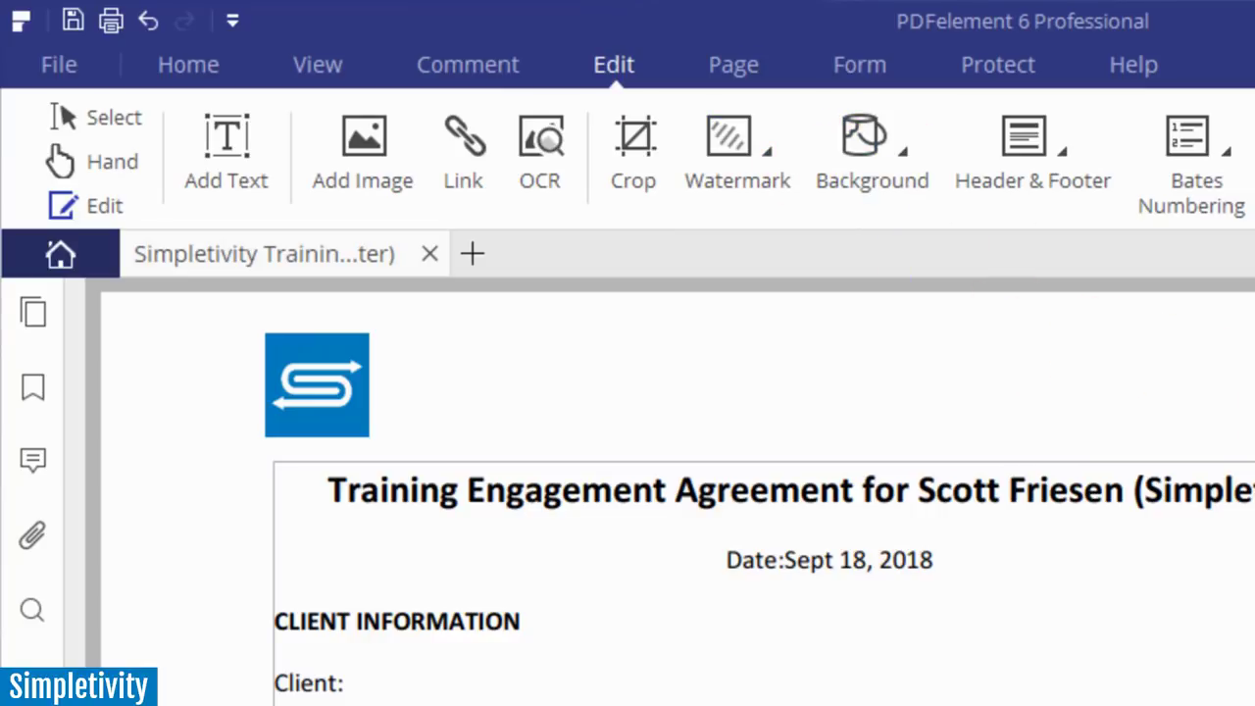
click(863, 71)
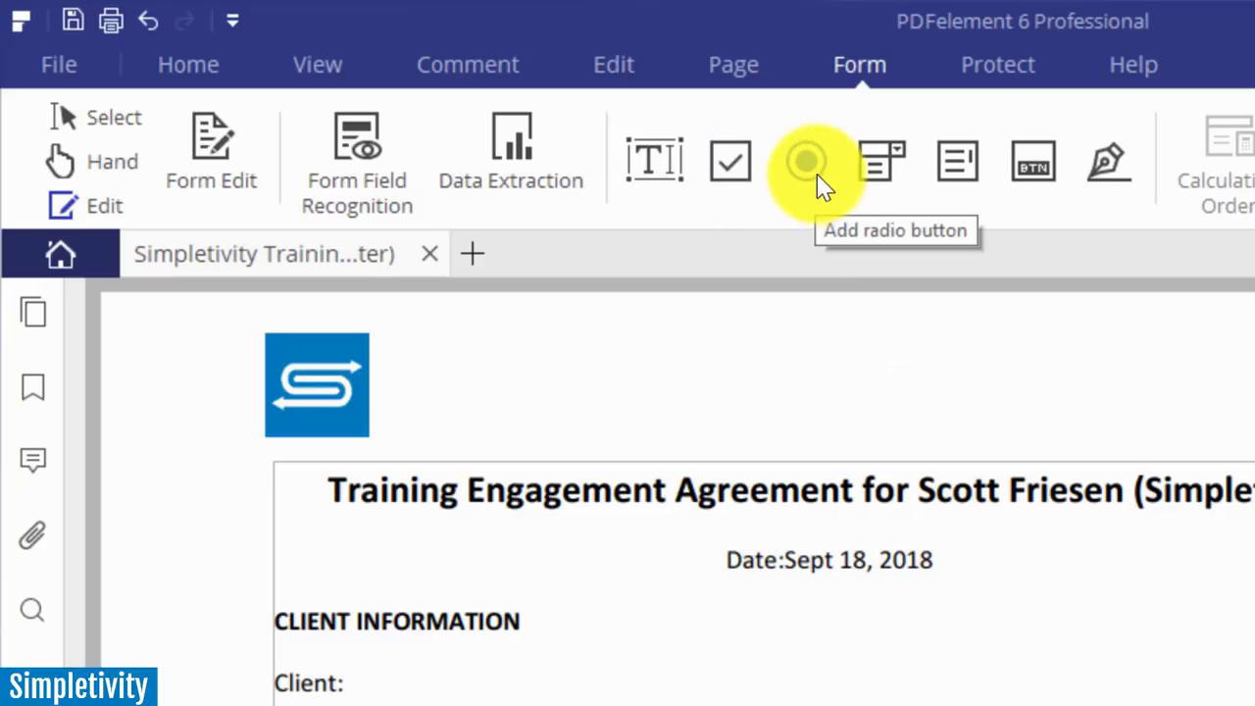
click(1007, 77)
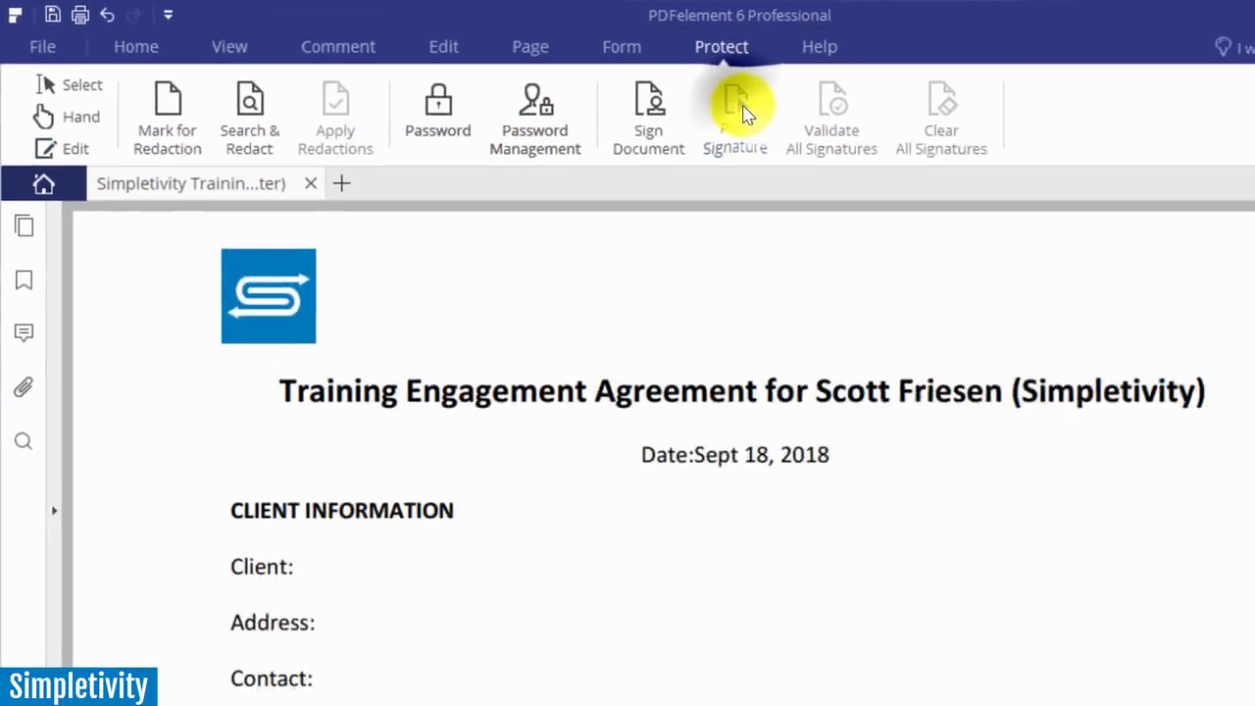
click(742, 114)
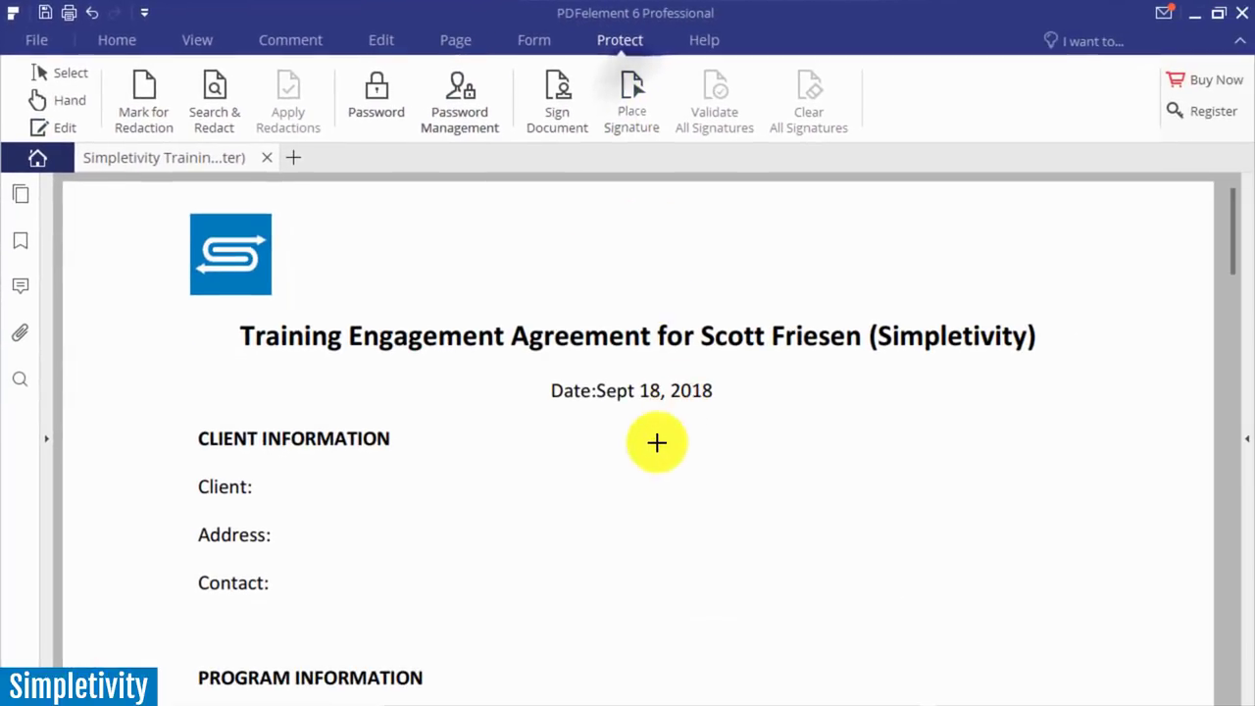
mouse_move(721, 519)
mouse_down()
mouse_move(829, 592)
mouse_move(1088, 635)
mouse_up()
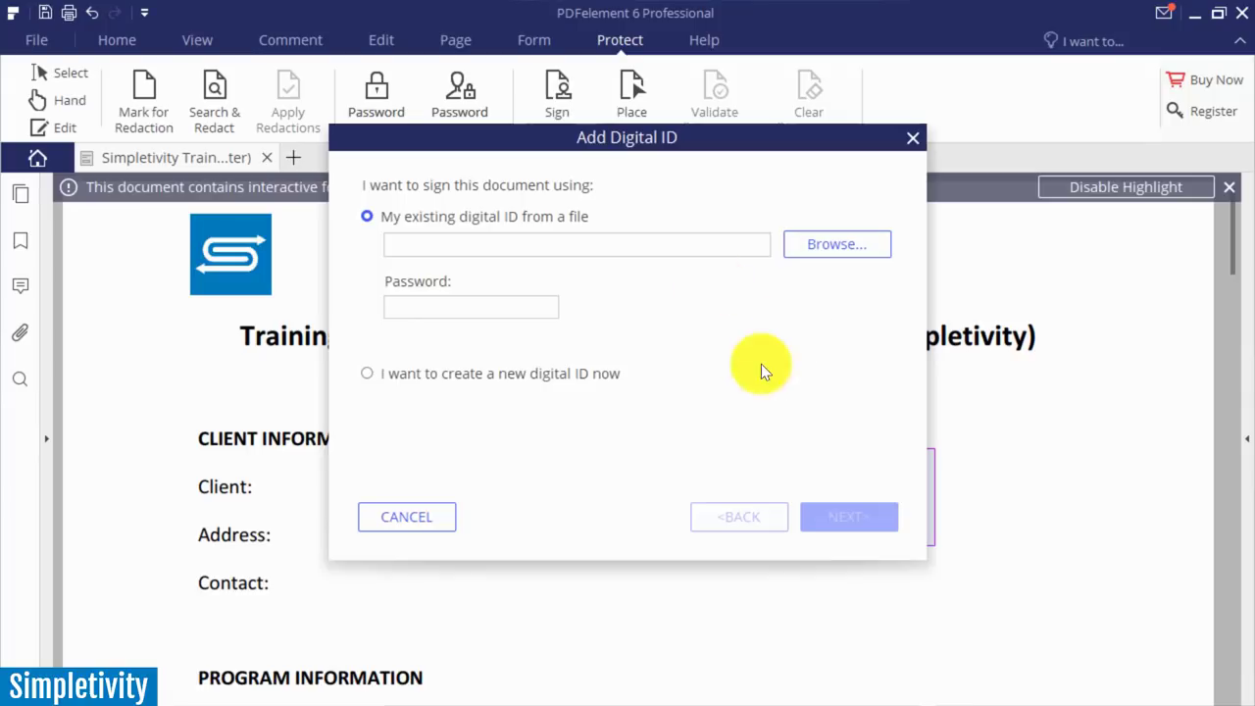
click(913, 137)
click(898, 101)
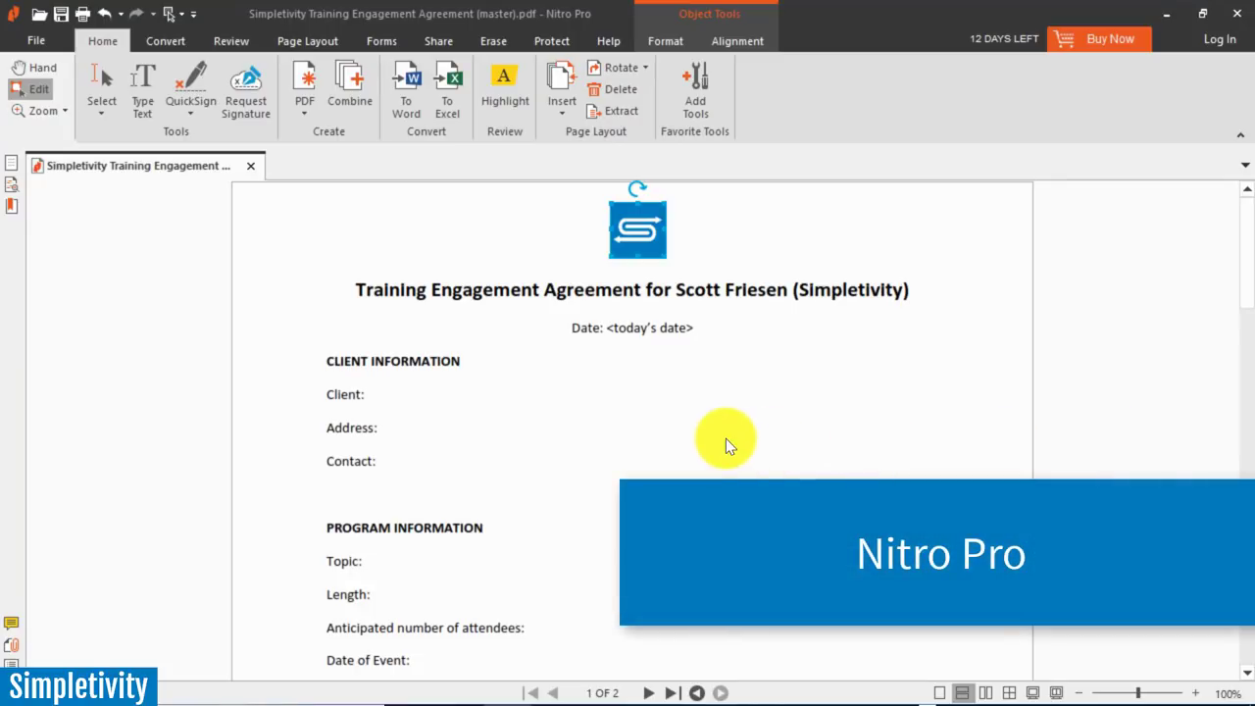
Drag the logo from the page centre to the left side of page 1
scroll(725, 442, down, 7)
scroll(725, 441, up, 5)
scroll(725, 439, up, 3)
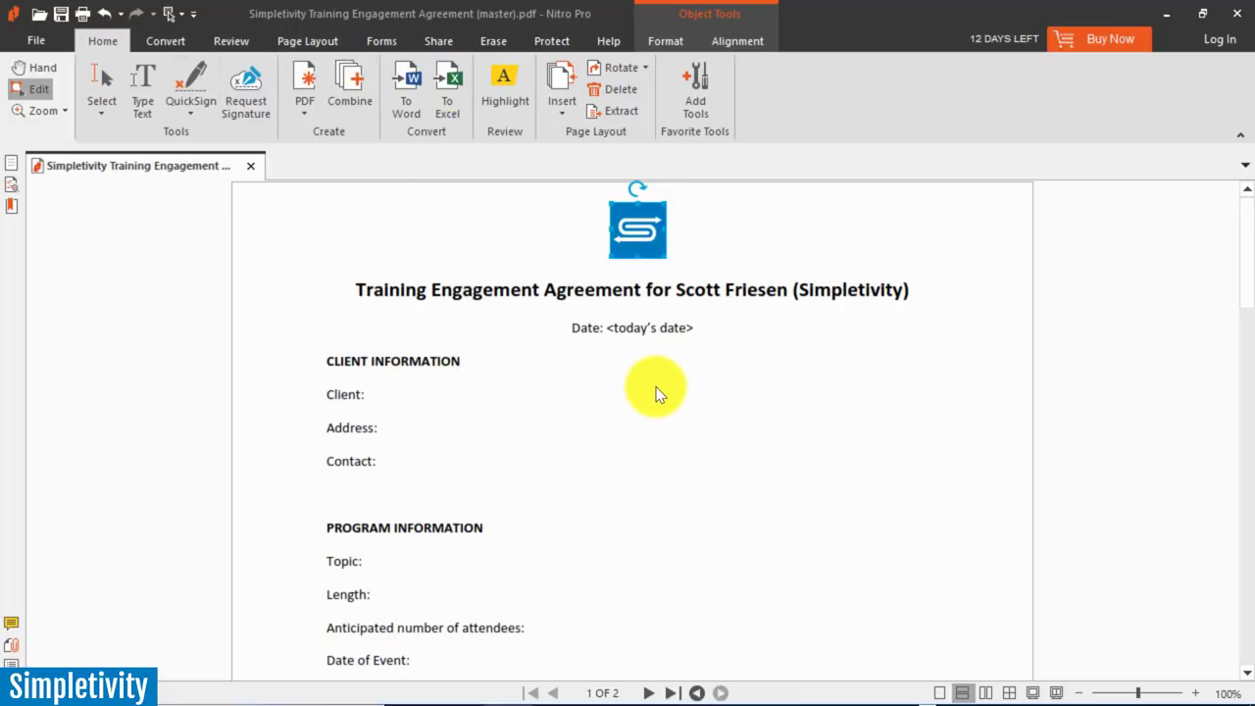
scroll(650, 389, down, 2)
scroll(650, 392, up, 2)
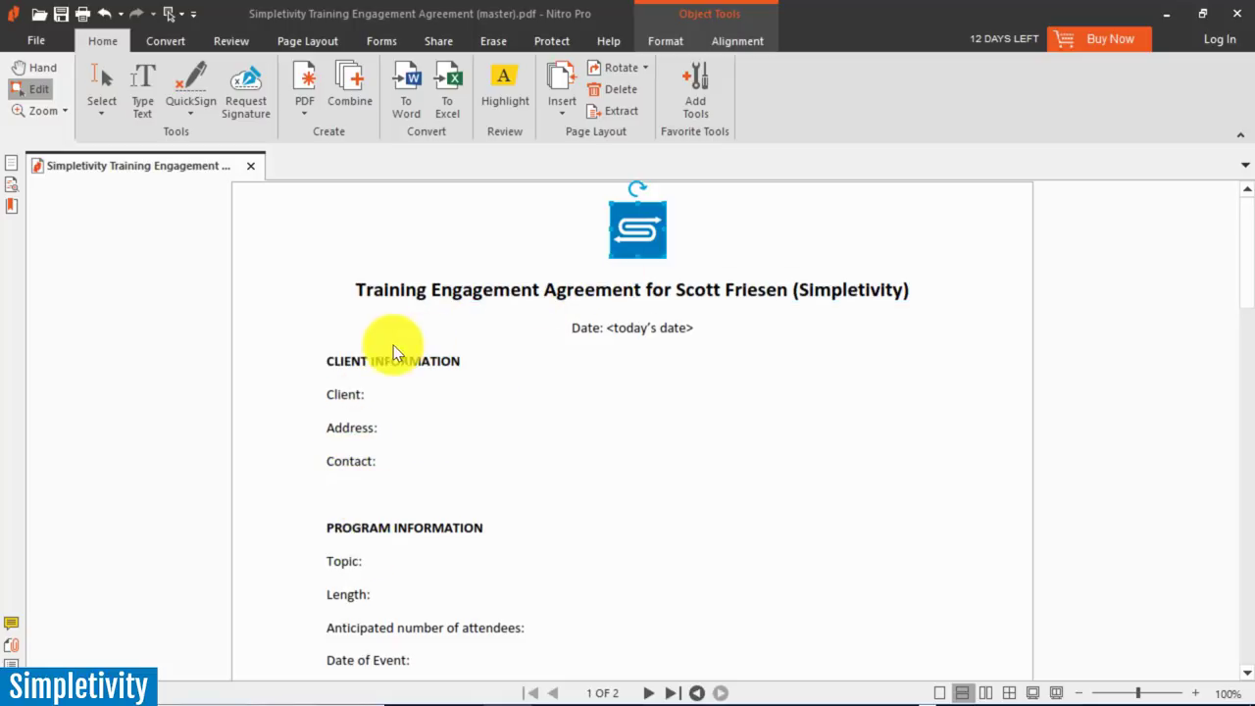
click(369, 361)
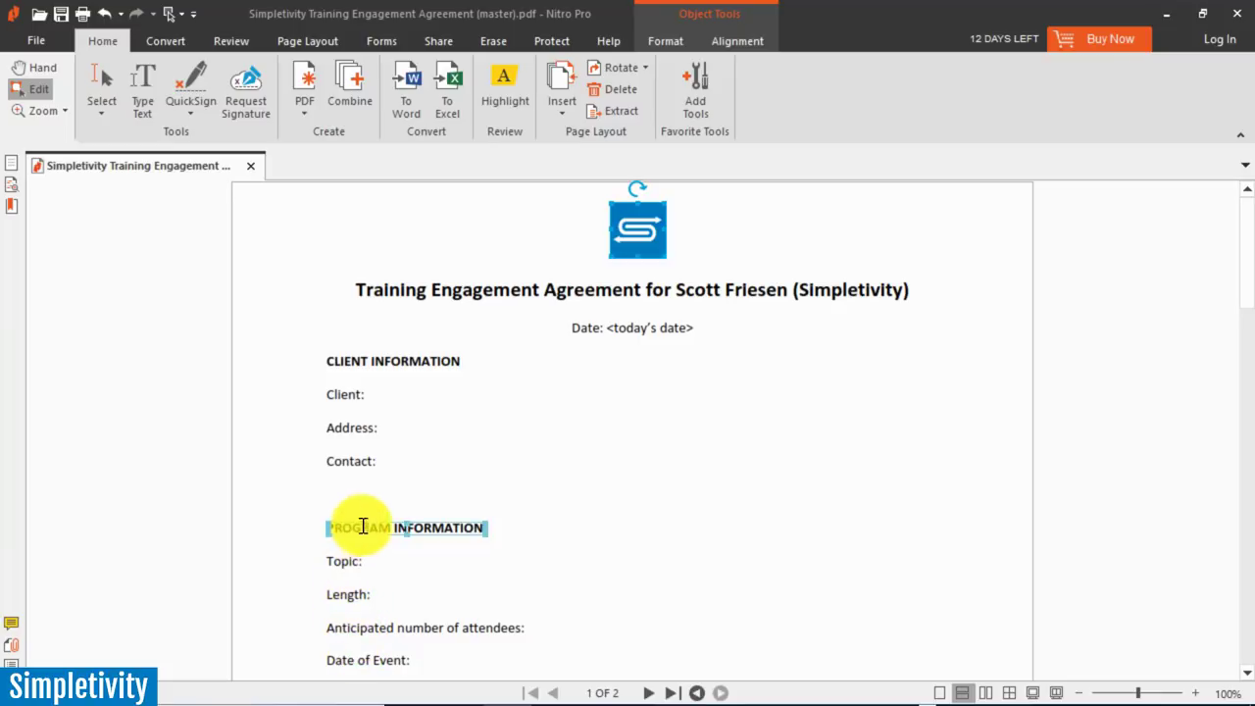
drag(631, 219, 372, 225)
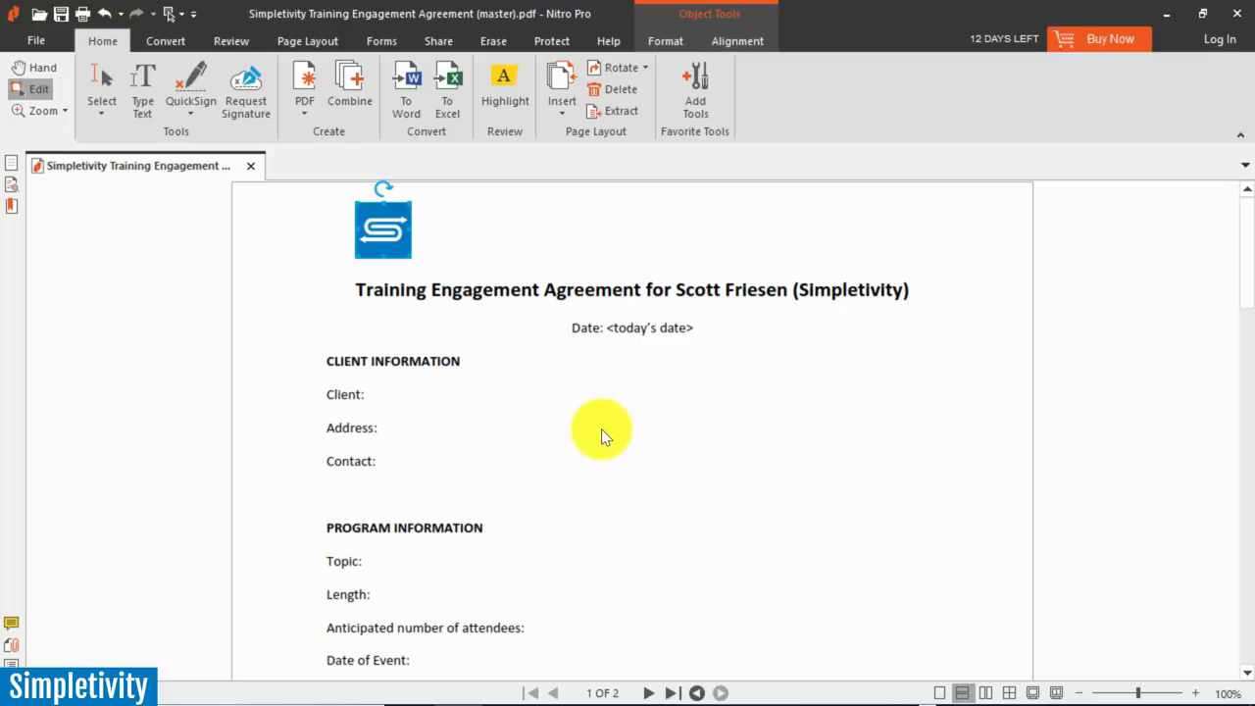
Show the Share tab's sharing tools
scroll(601, 429, down, 3)
scroll(601, 428, up, 3)
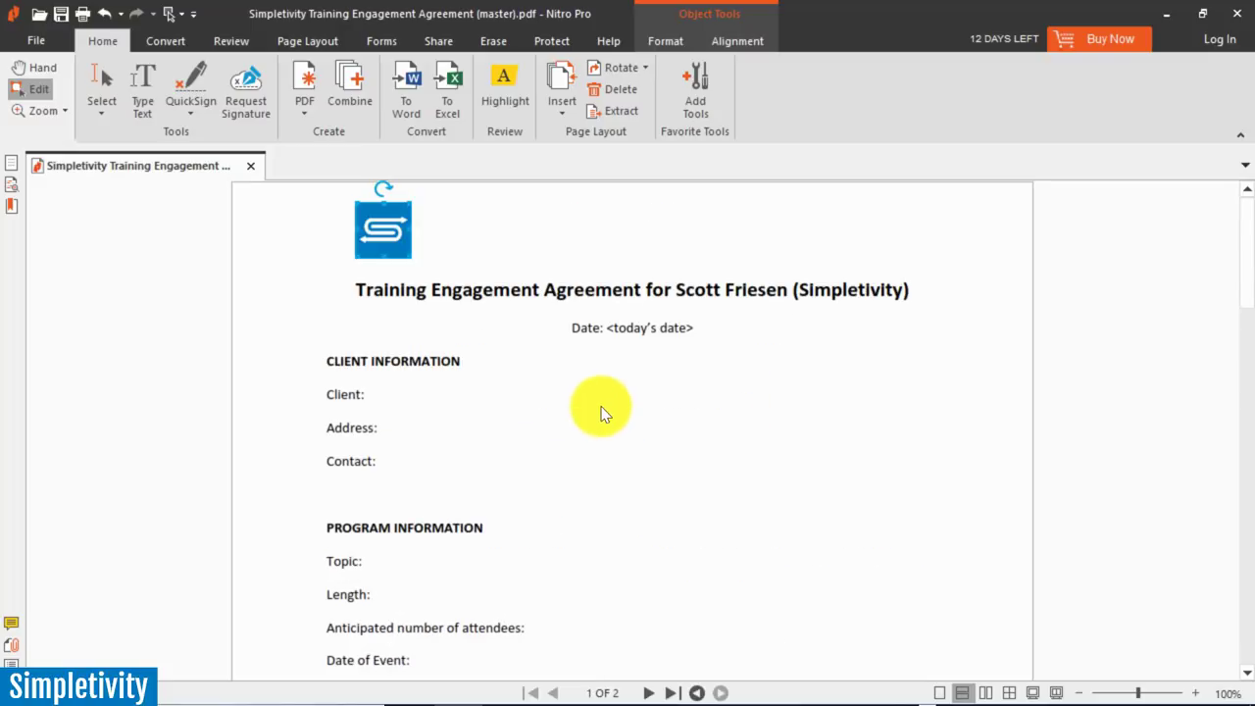
click(440, 41)
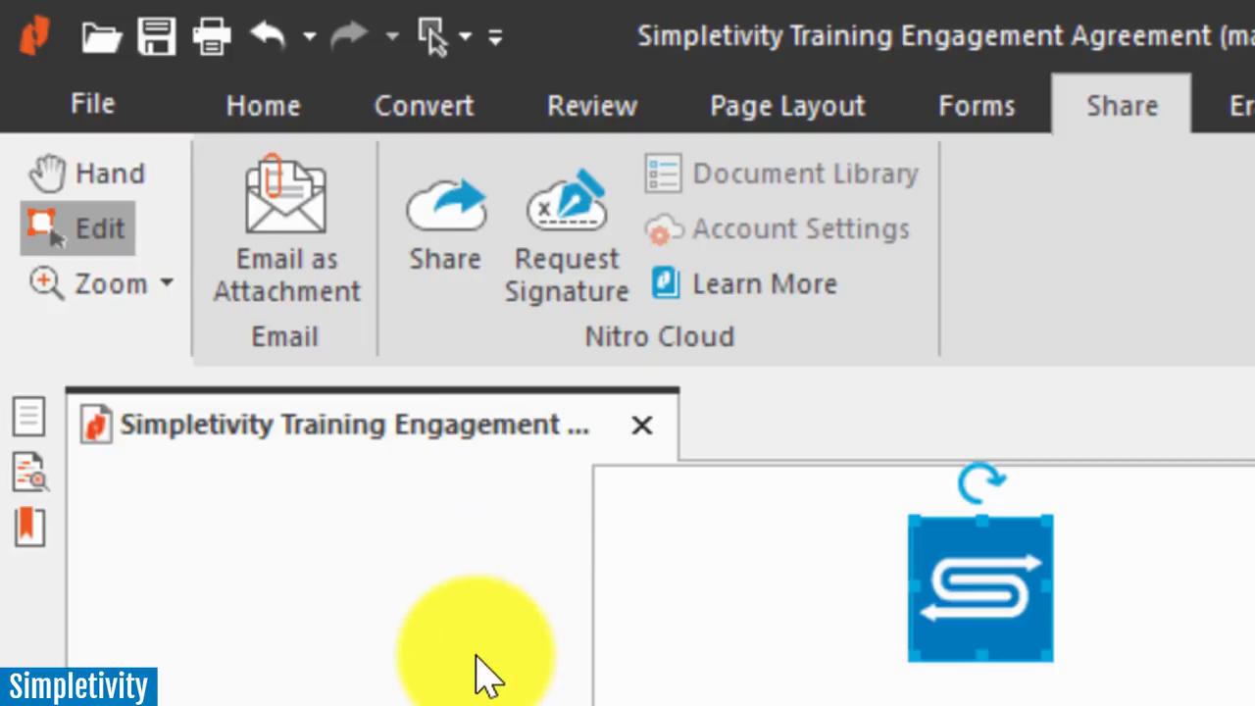
Return the logo to the page centre and show the Convert tools
drag(986, 575, 1254, 593)
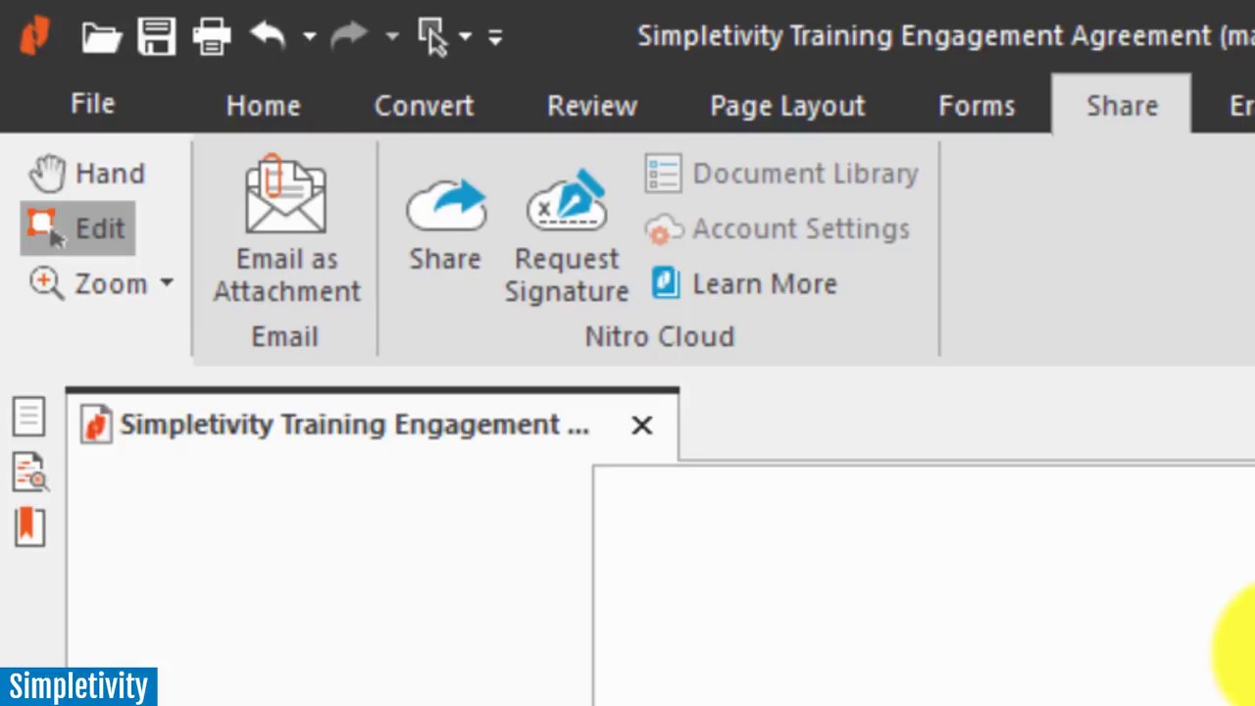
click(424, 108)
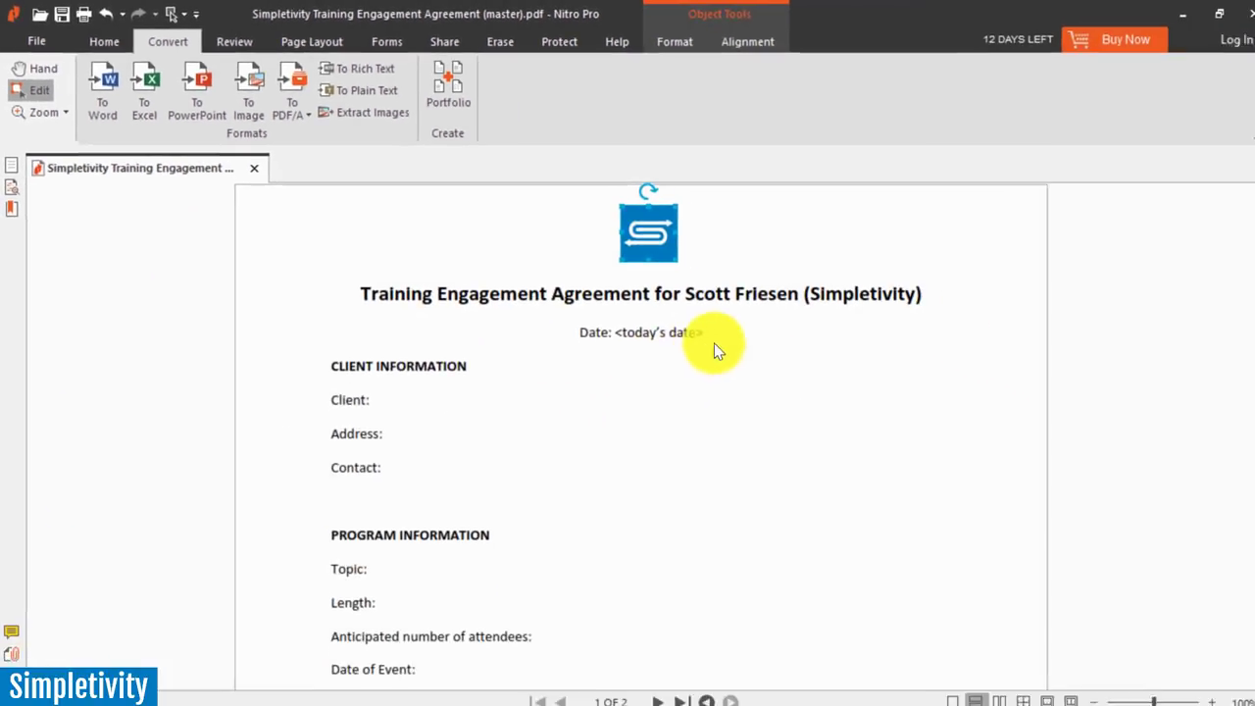
Convert the agreement to Word in the original file's folder, opening it afterwards
scroll(782, 327, down, 10)
scroll(782, 327, up, 10)
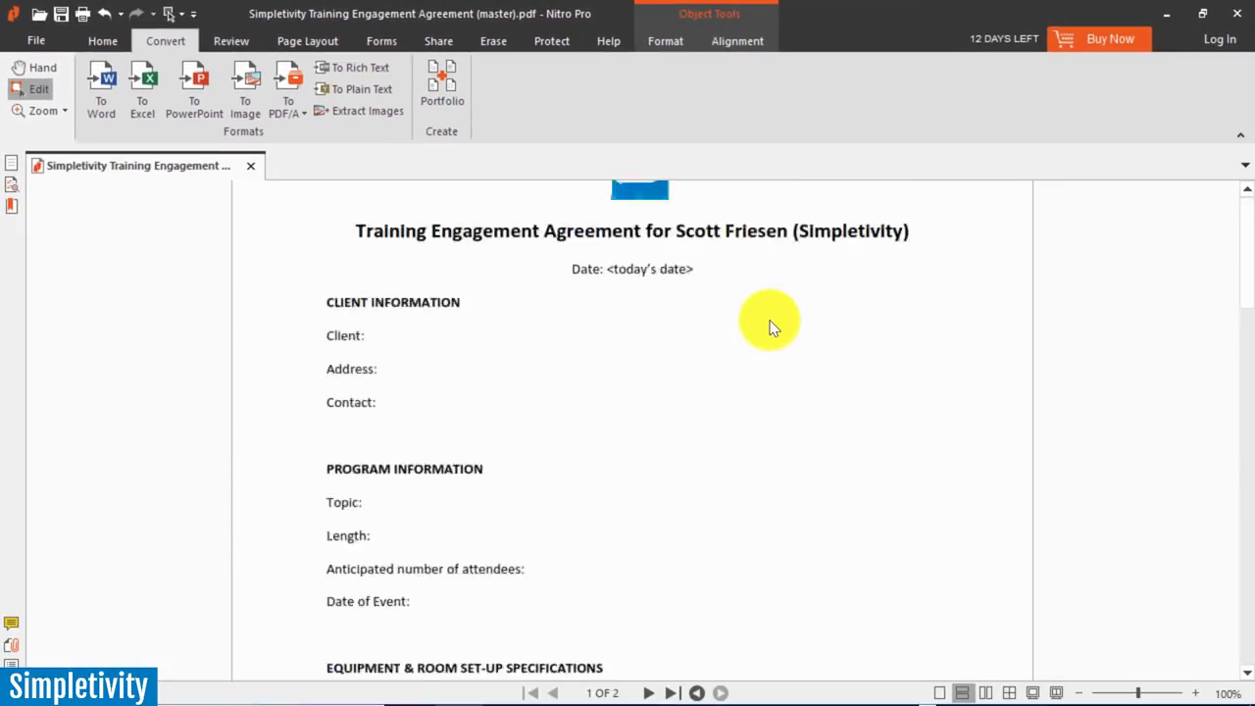
click(108, 79)
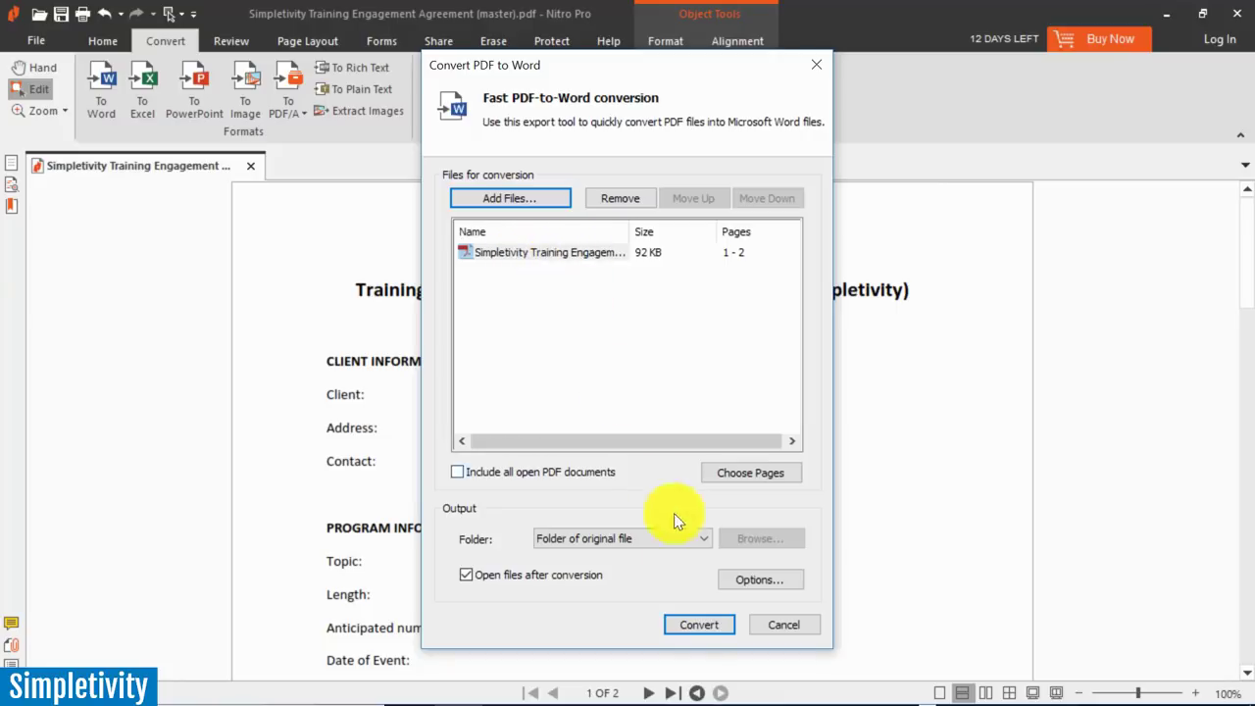
click(699, 622)
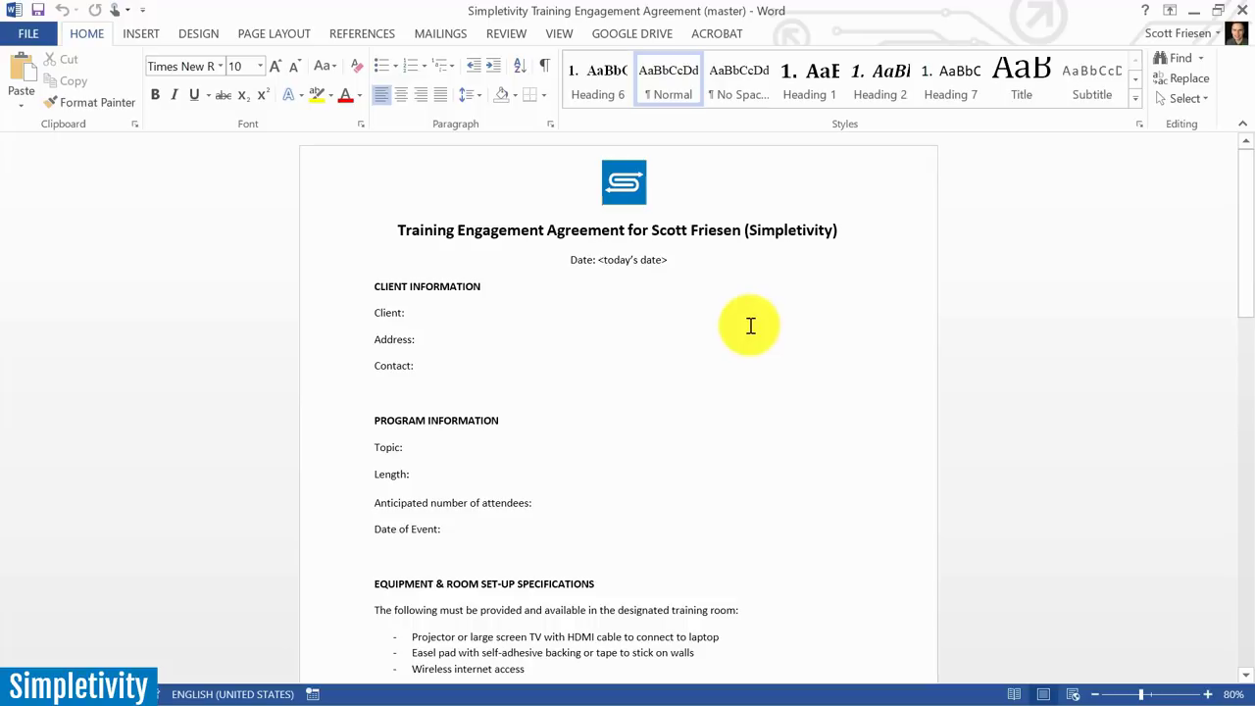
Review the converted Word document down to the approval section, then click the Client: line
scroll(746, 325, down, 4)
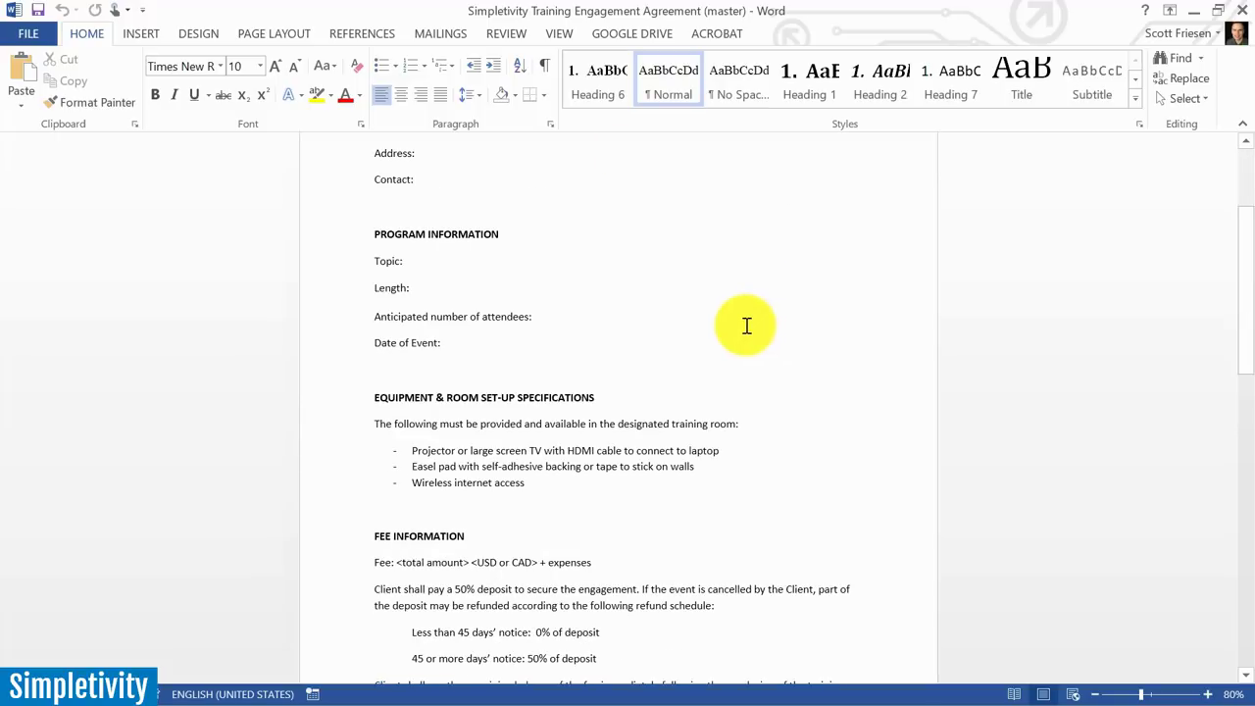
scroll(747, 326, up, 4)
scroll(746, 326, down, 2)
scroll(747, 325, up, 2)
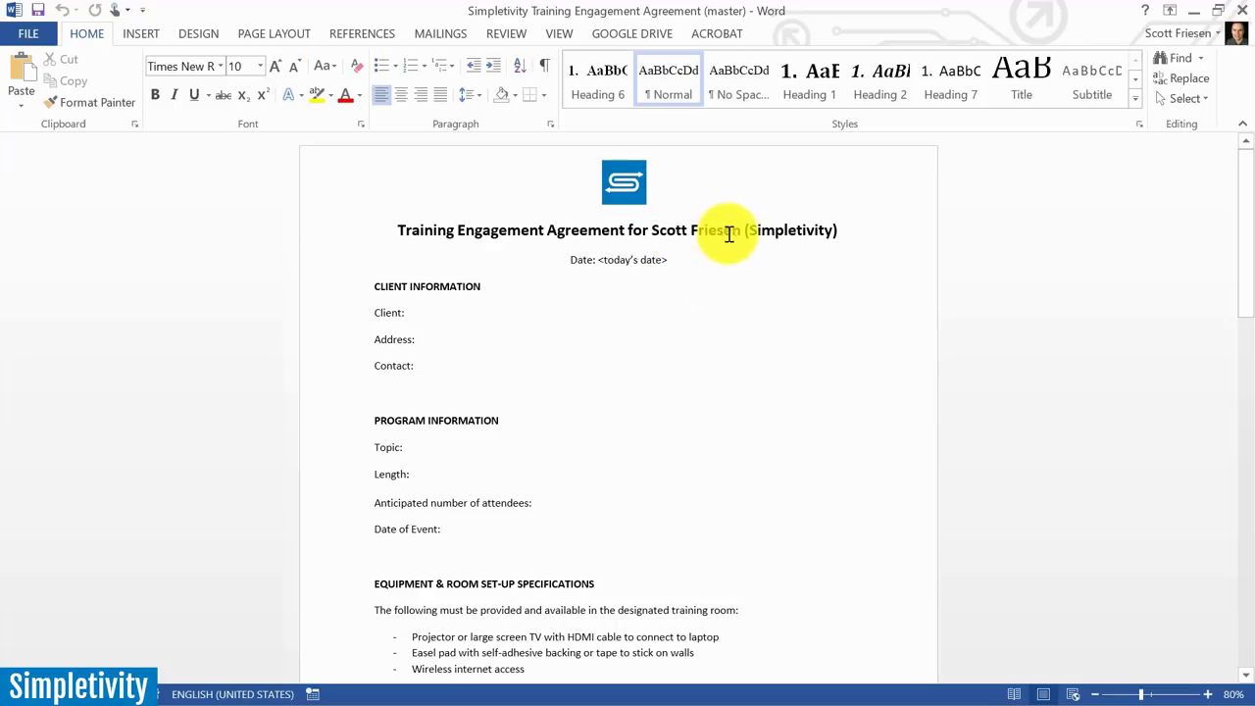
scroll(756, 275, down, 4)
scroll(759, 277, down, 14)
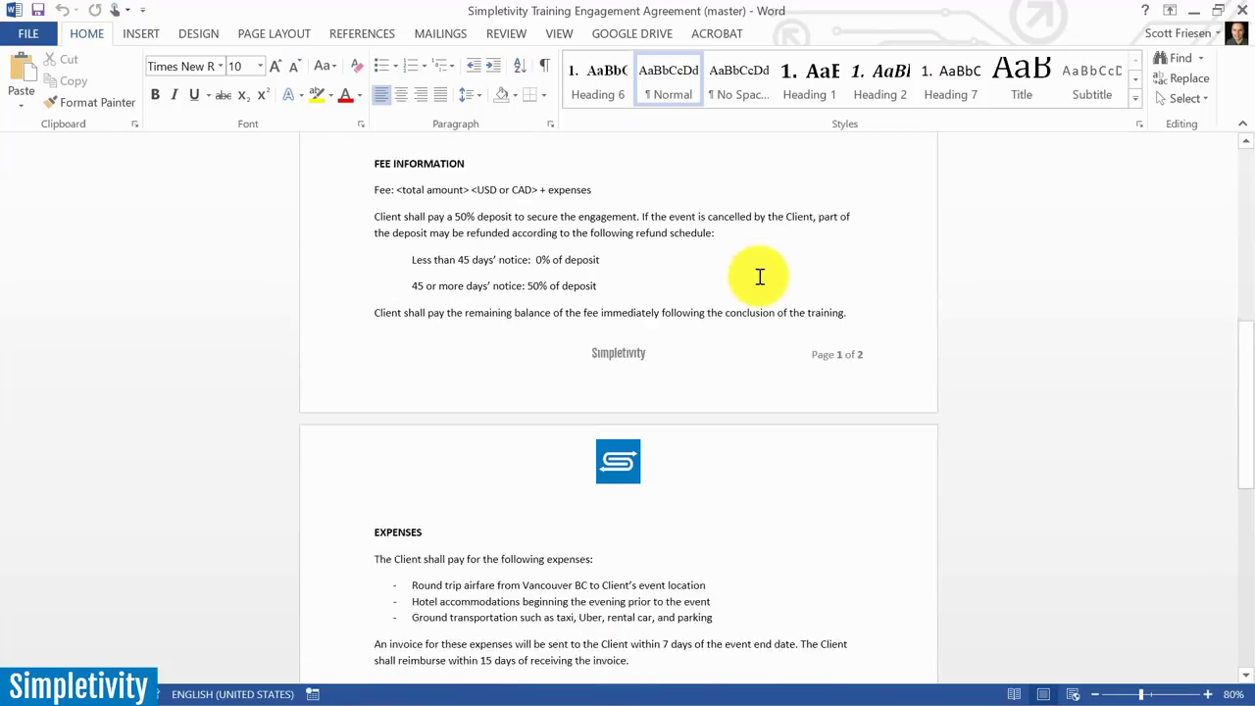
scroll(759, 276, down, 4)
scroll(759, 277, up, 20)
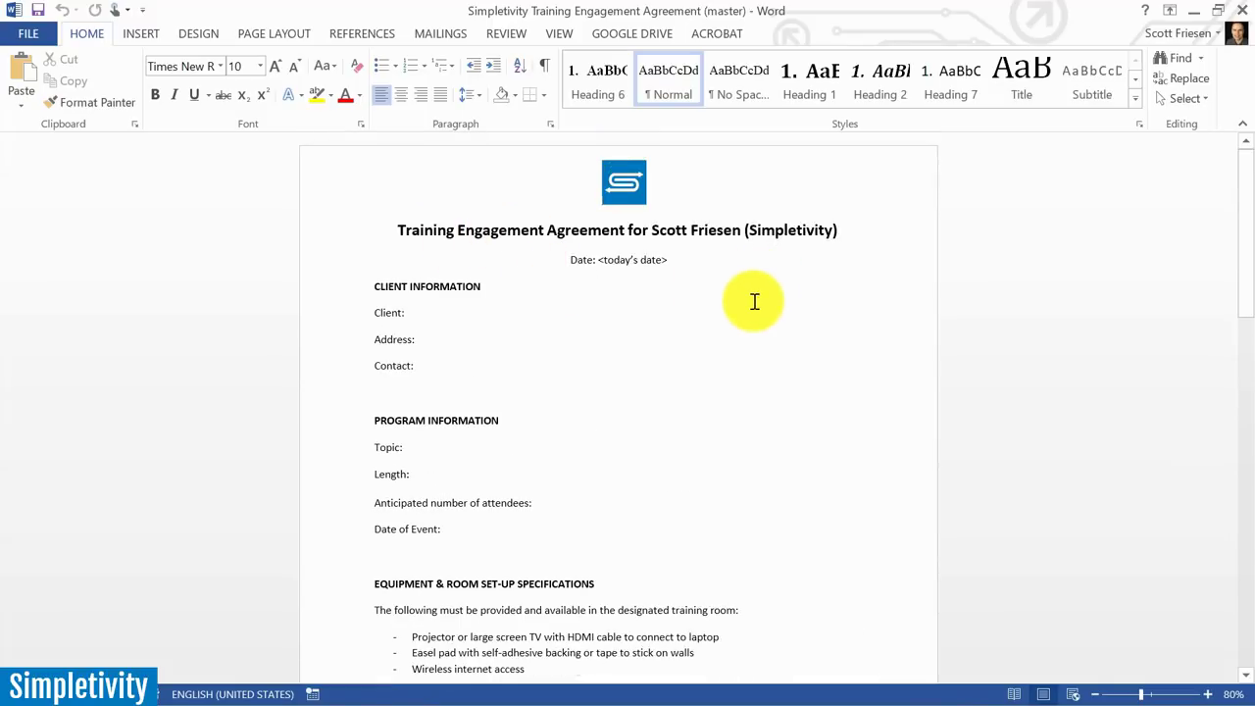
scroll(754, 301, down, 3)
scroll(754, 302, down, 2)
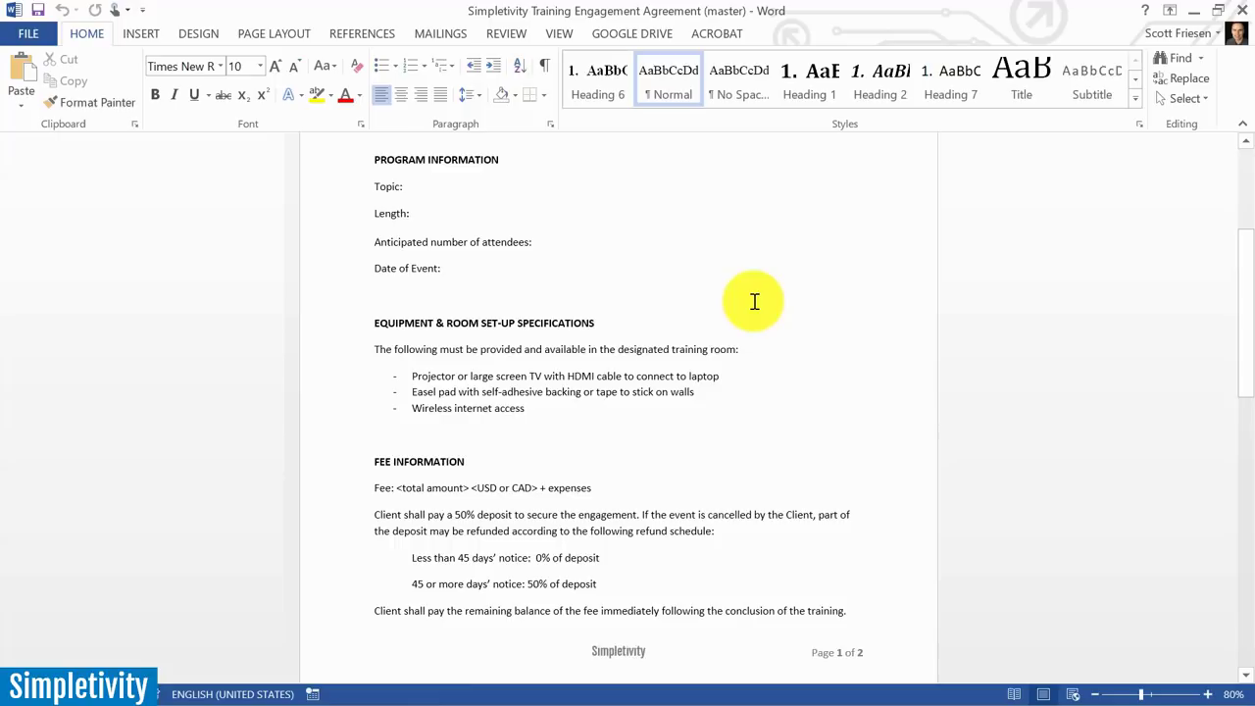
scroll(754, 301, down, 8)
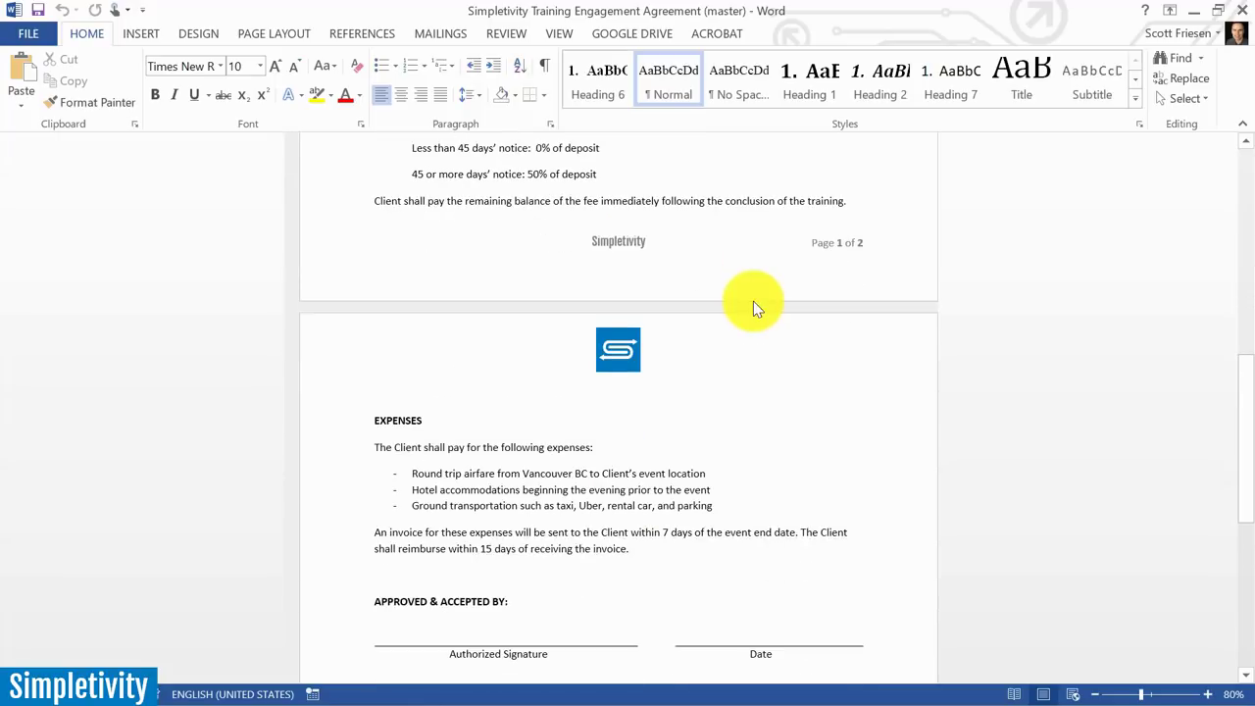
scroll(754, 308, down, 3)
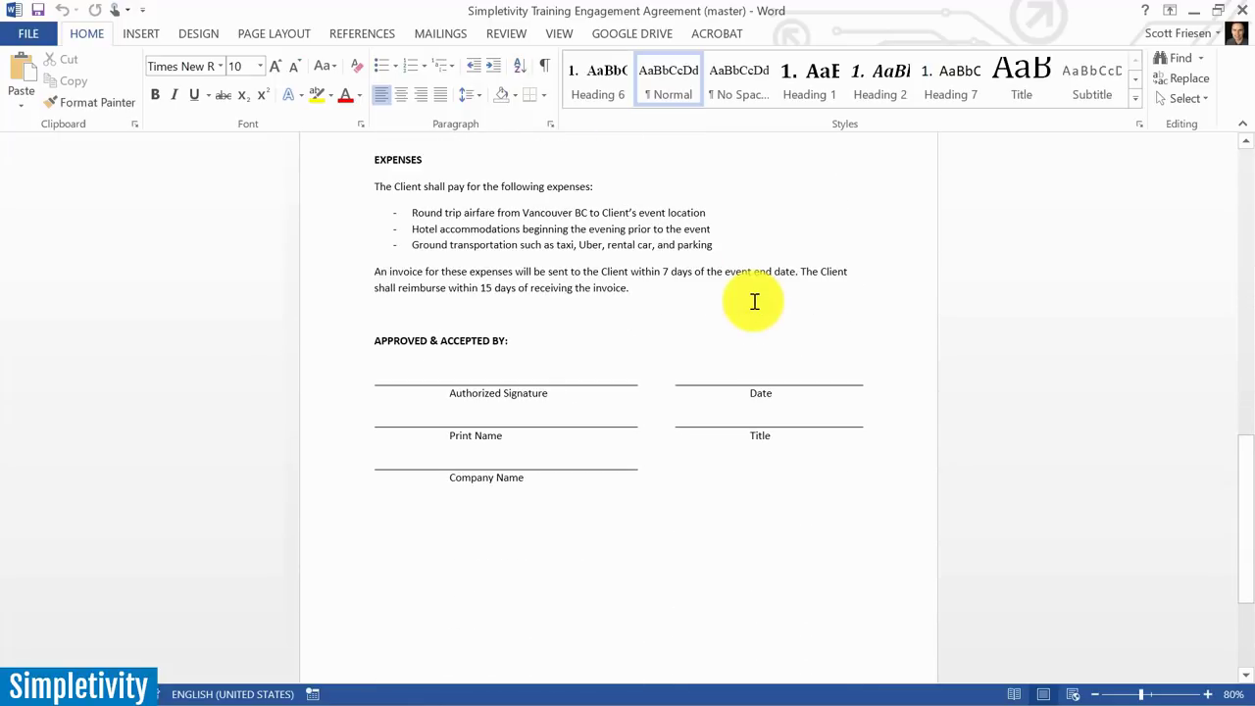
scroll(755, 301, up, 13)
scroll(754, 302, up, 5)
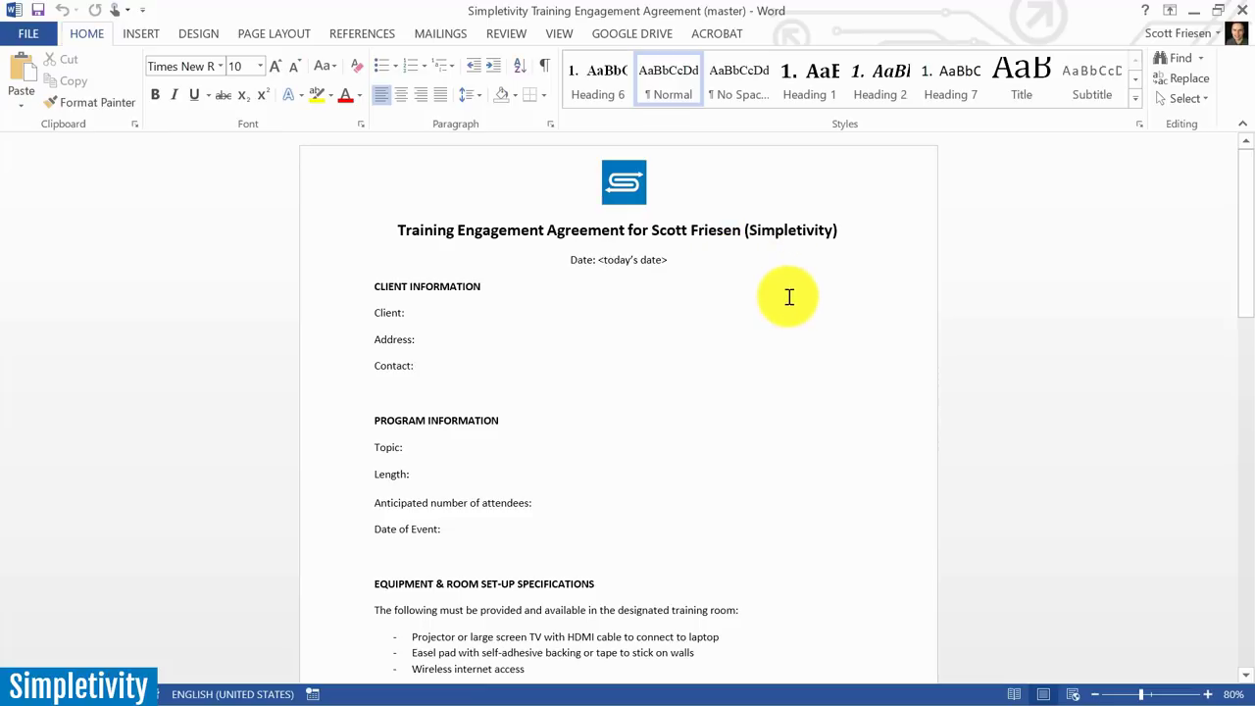
scroll(790, 297, down, 5)
scroll(789, 297, up, 4)
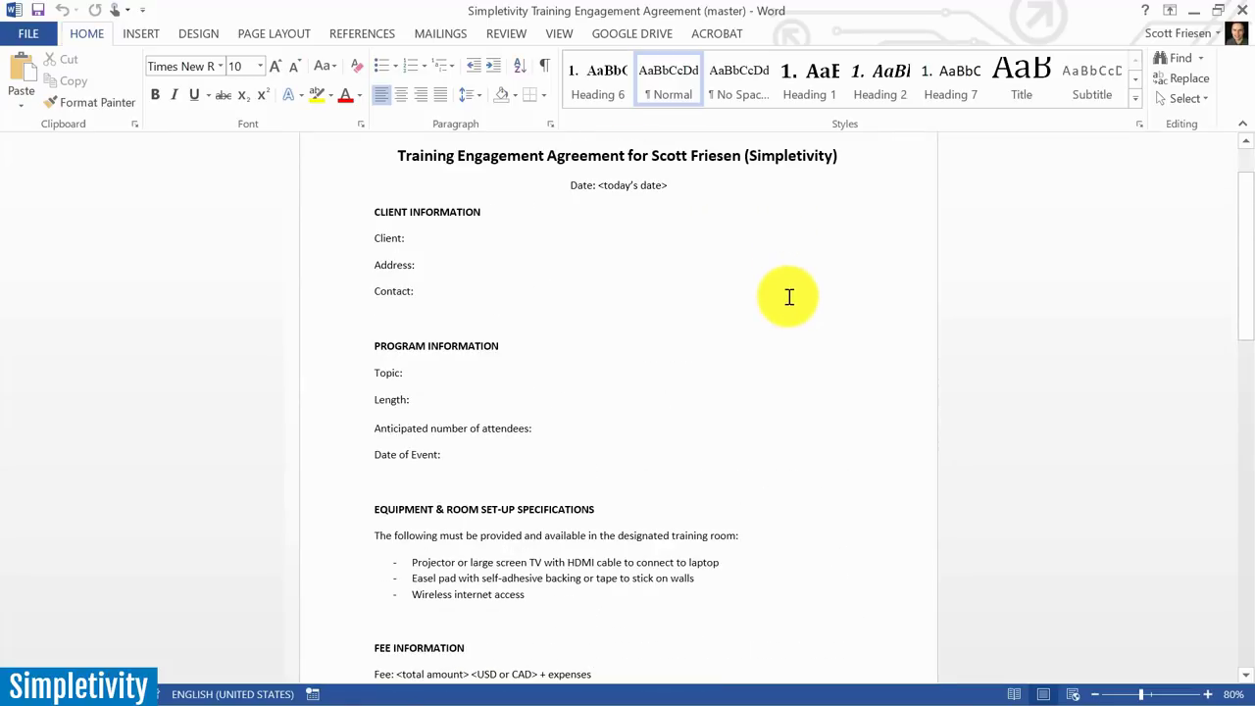
click(414, 236)
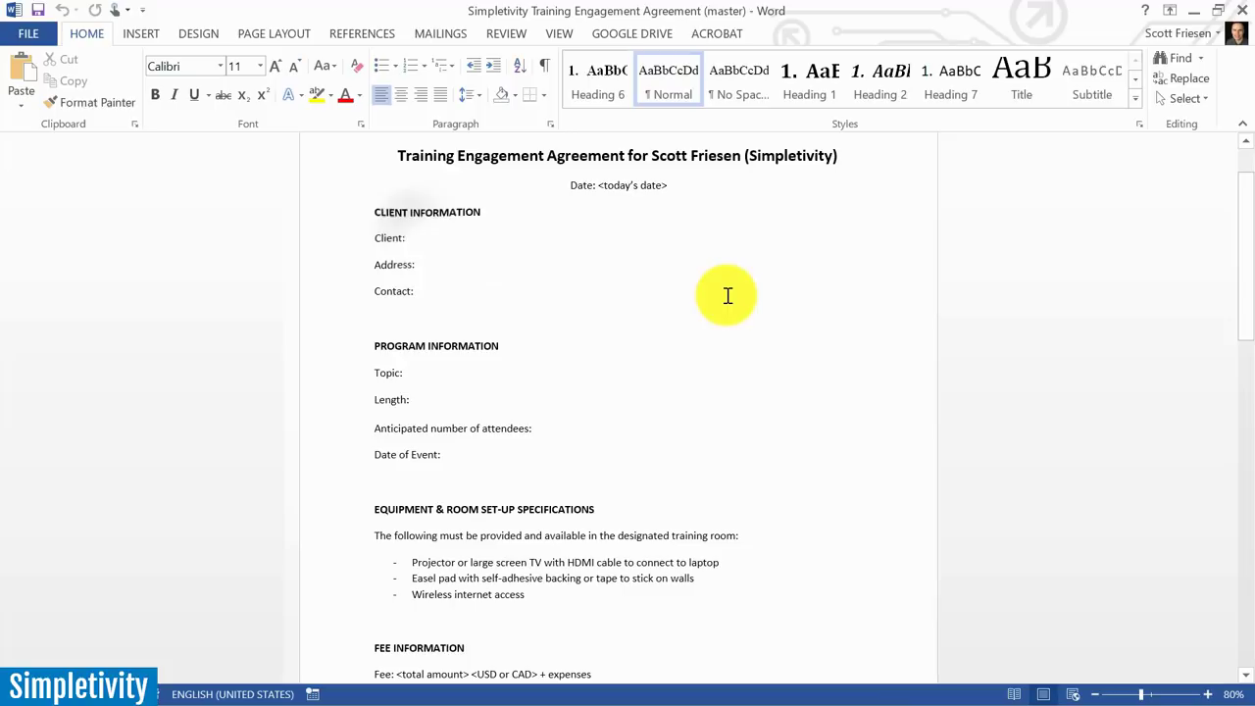
scroll(726, 297, up, 1)
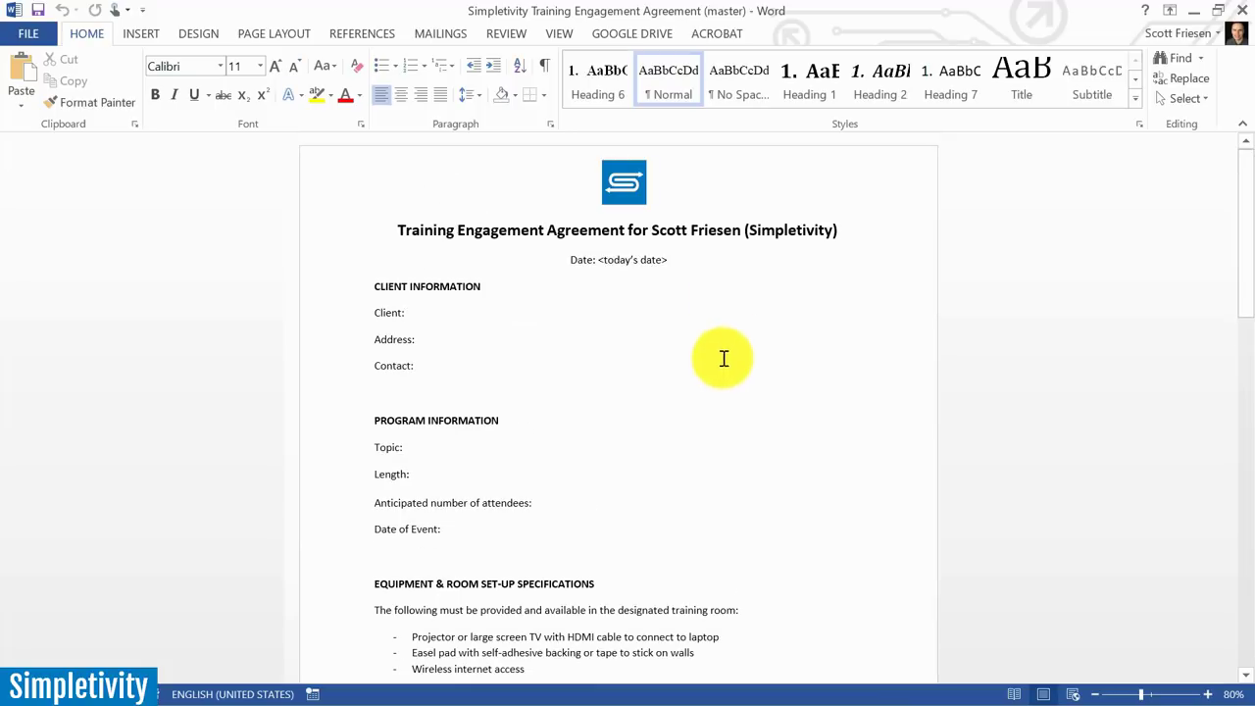
Minimise Word, deselect the logo on the Nitro Pro PDF page, and scroll it
click(1193, 11)
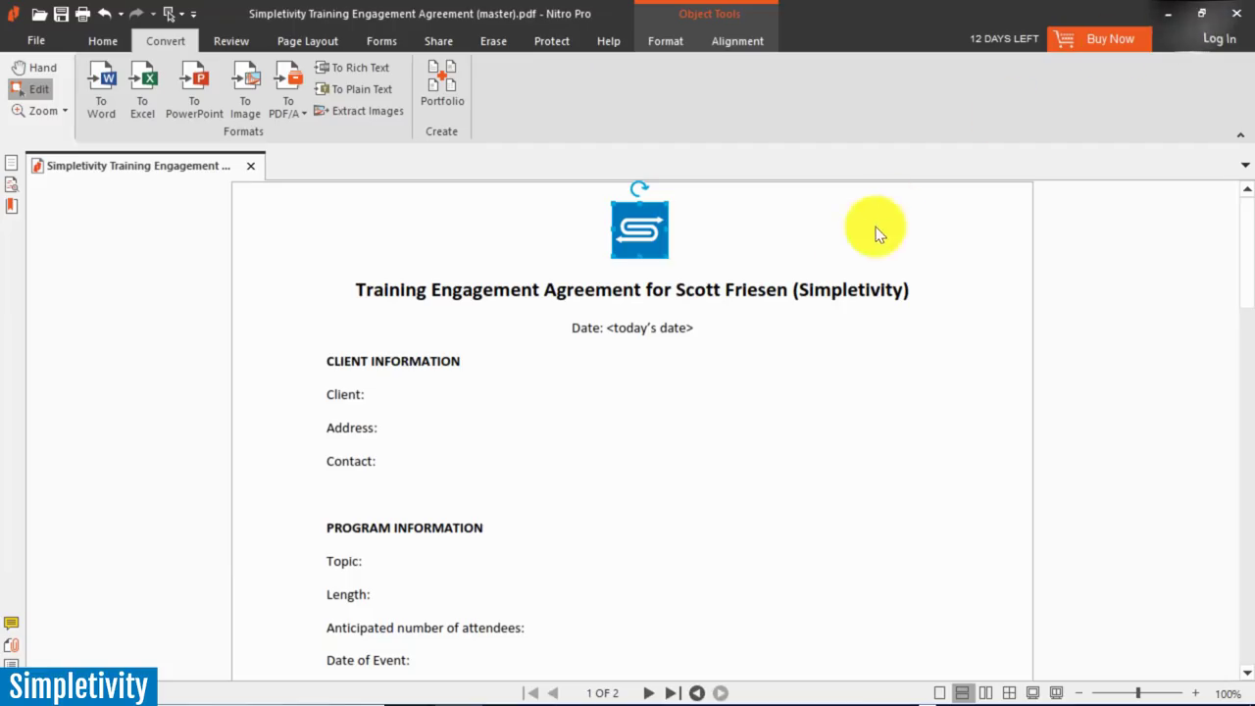
click(191, 370)
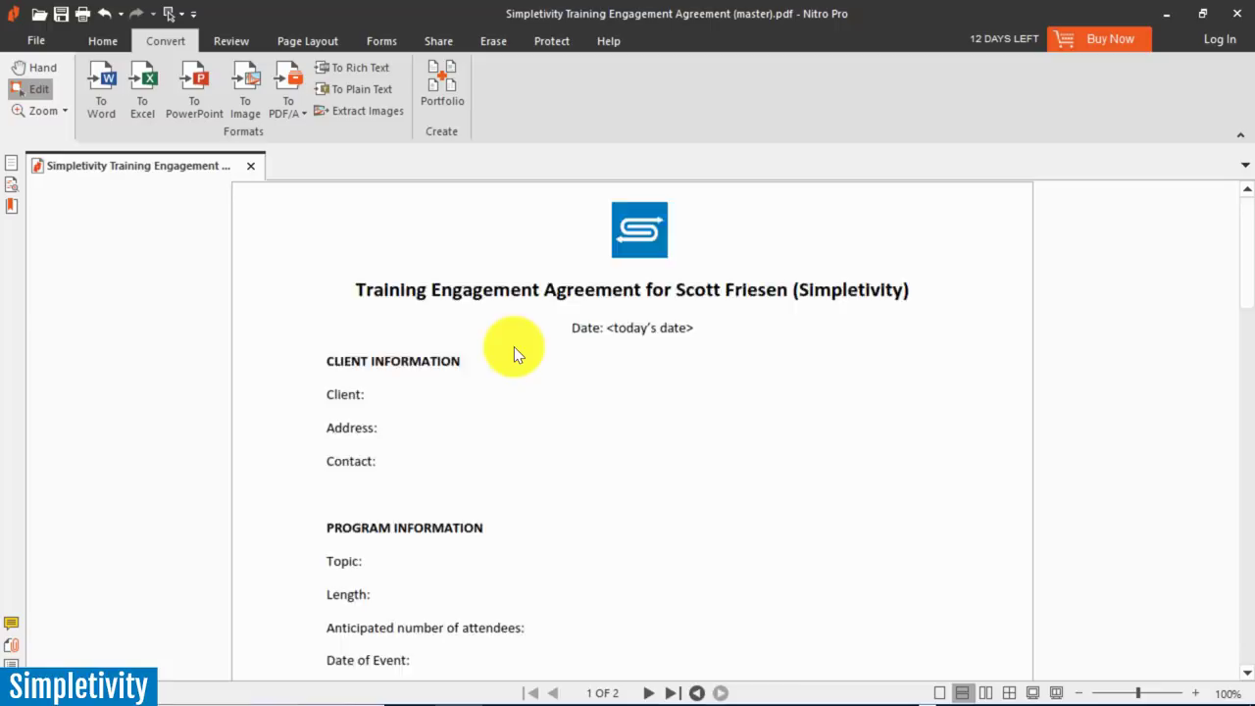
scroll(513, 350, down, 5)
scroll(518, 355, up, 4)
scroll(518, 355, up, 2)
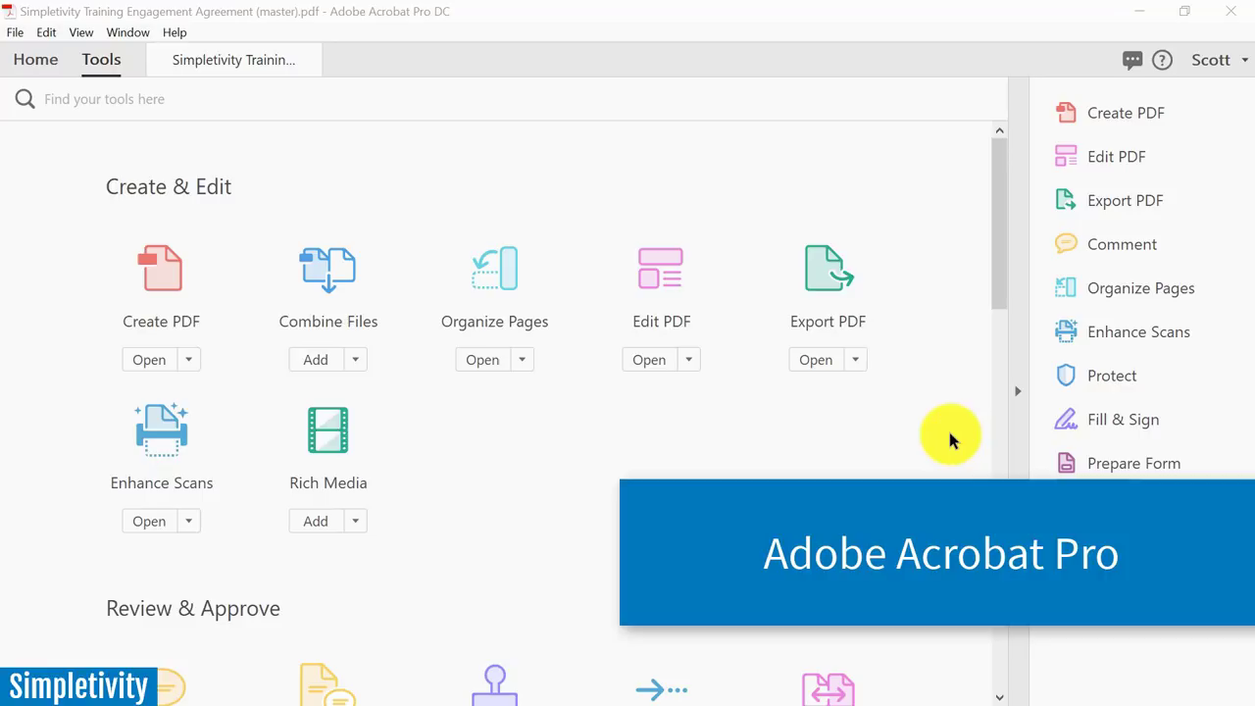
Scroll through the Tools page categories, then go back to the Simpletivity Training agreement document
scroll(949, 439, down, 5)
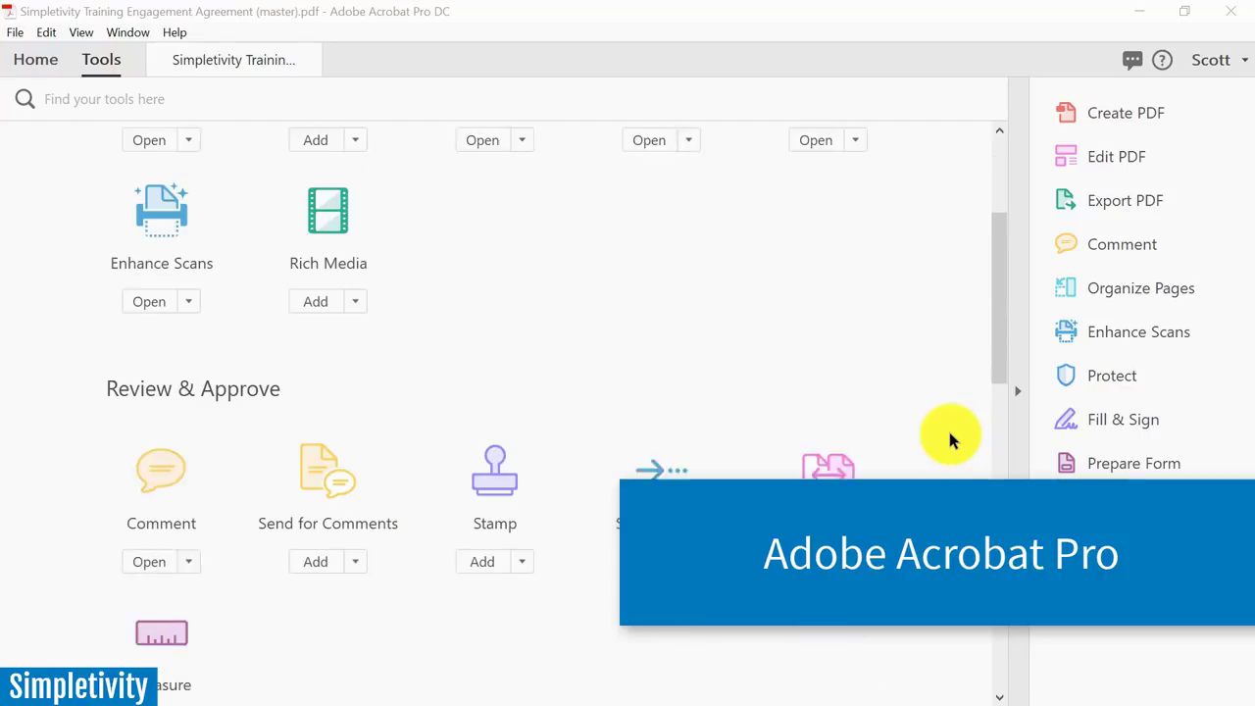
scroll(950, 439, down, 5)
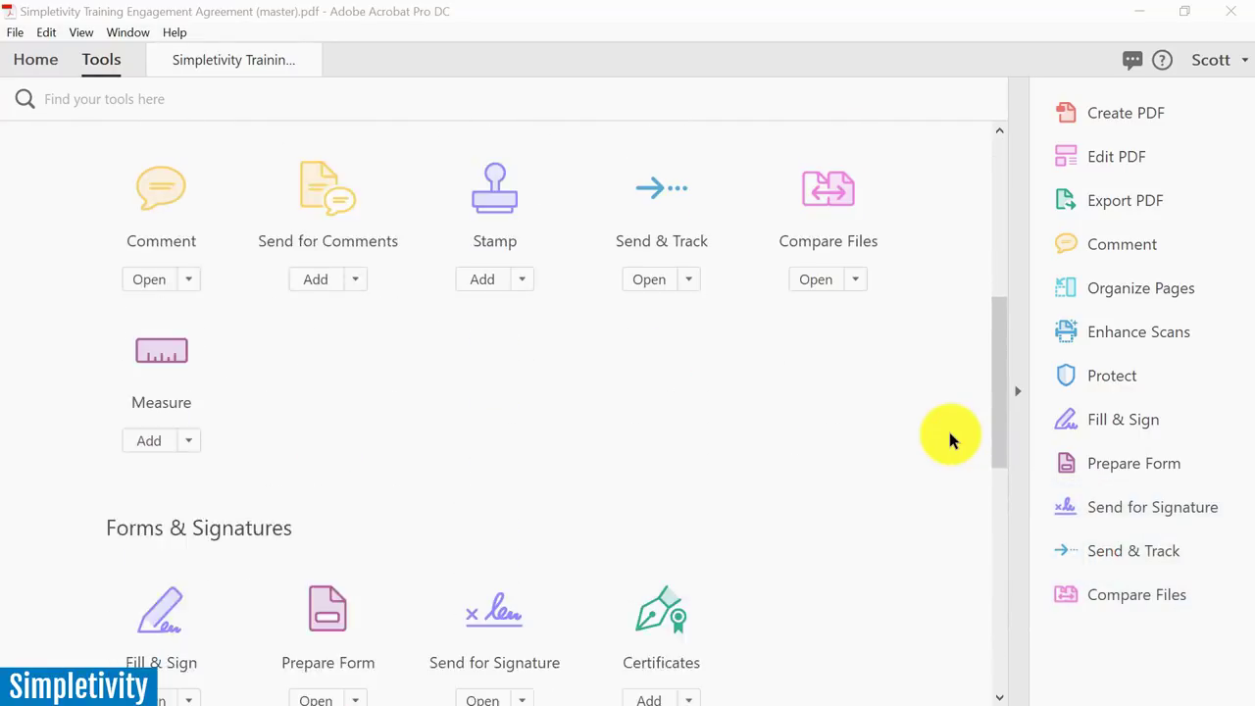
scroll(949, 439, up, 10)
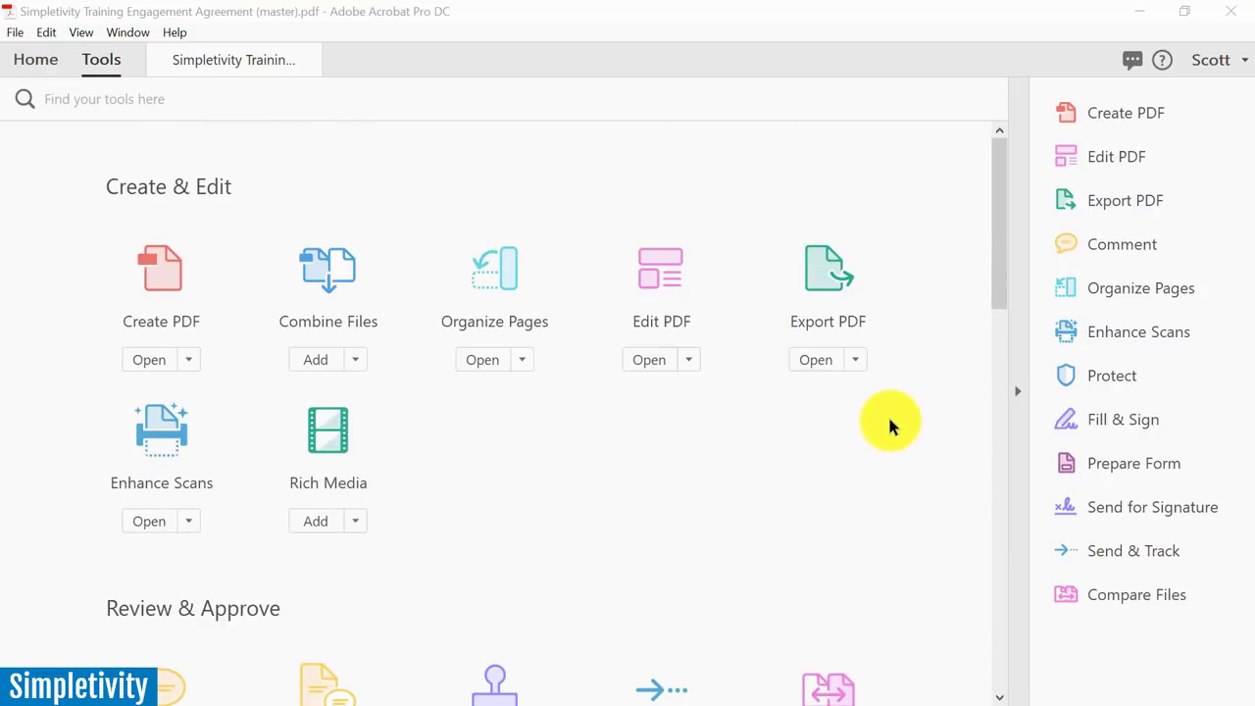
scroll(935, 355, down, 4)
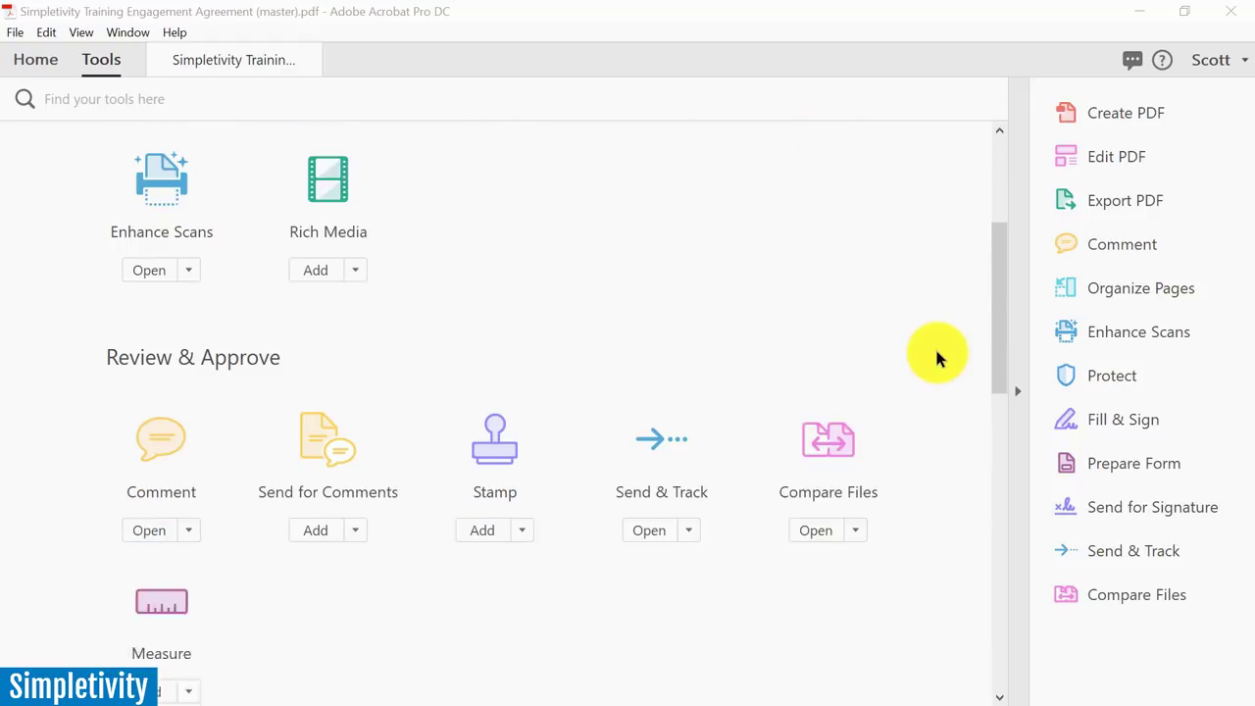
scroll(937, 358, down, 1)
scroll(936, 358, down, 1)
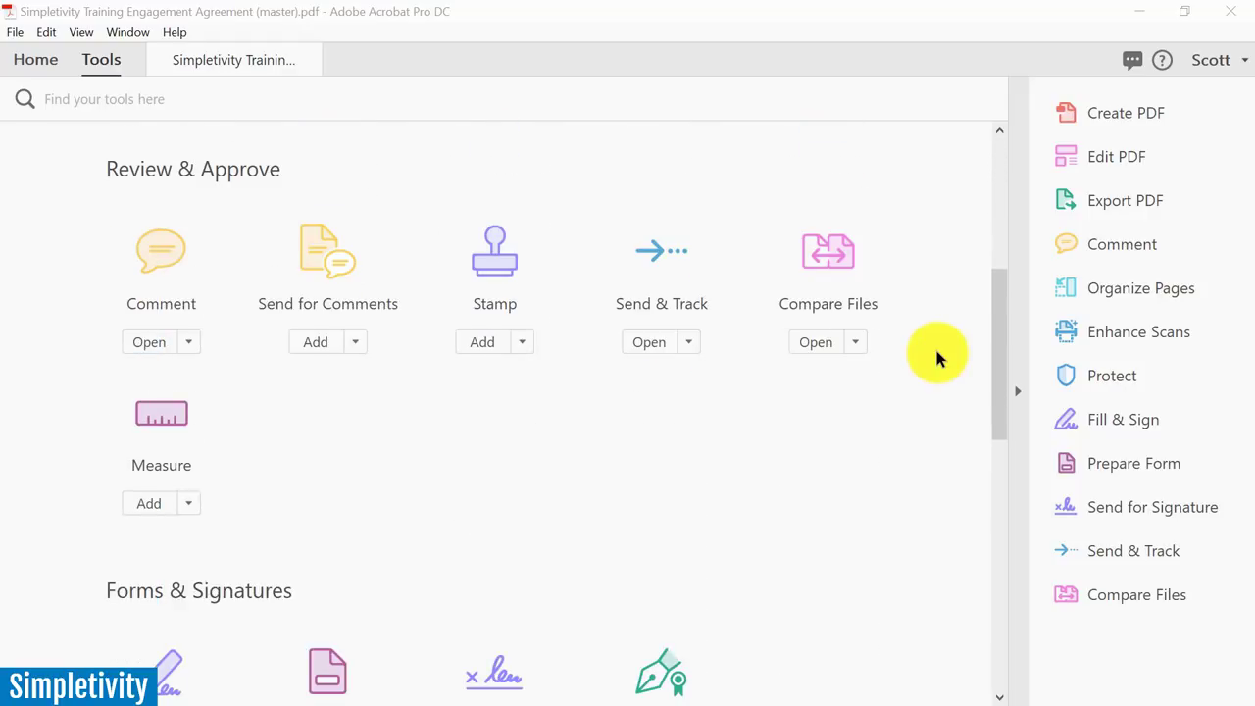
scroll(936, 358, down, 6)
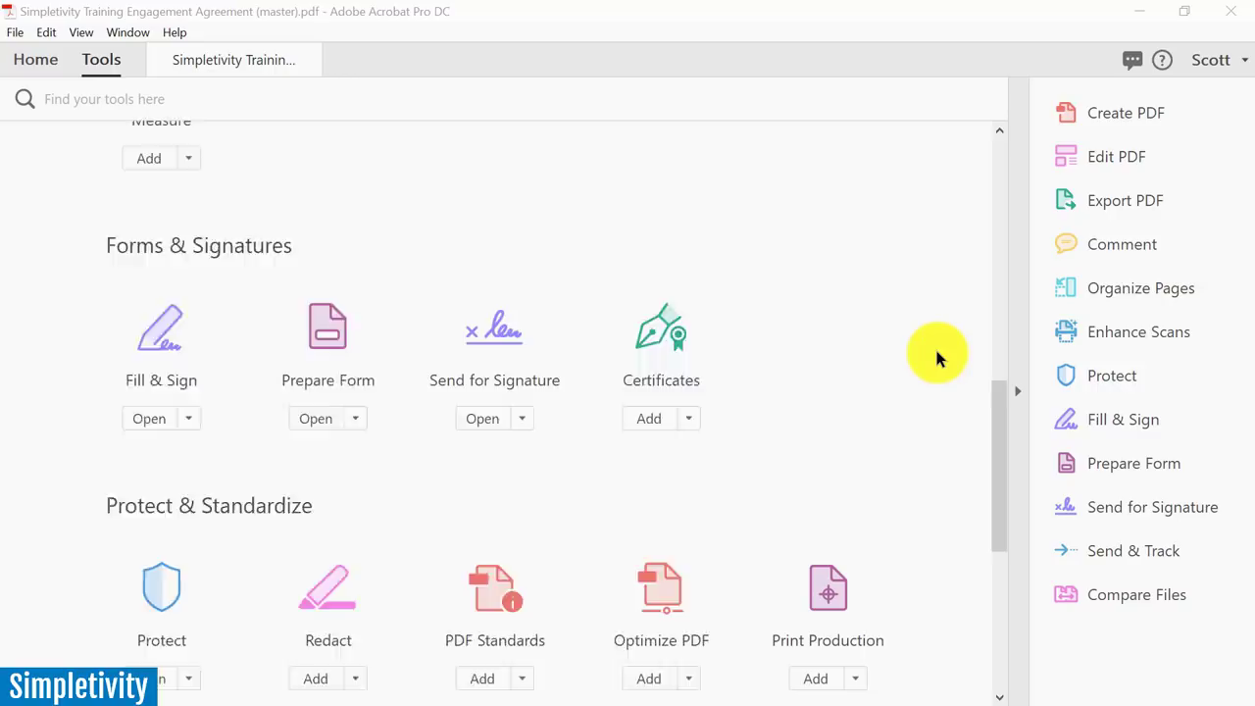
scroll(936, 355, down, 3)
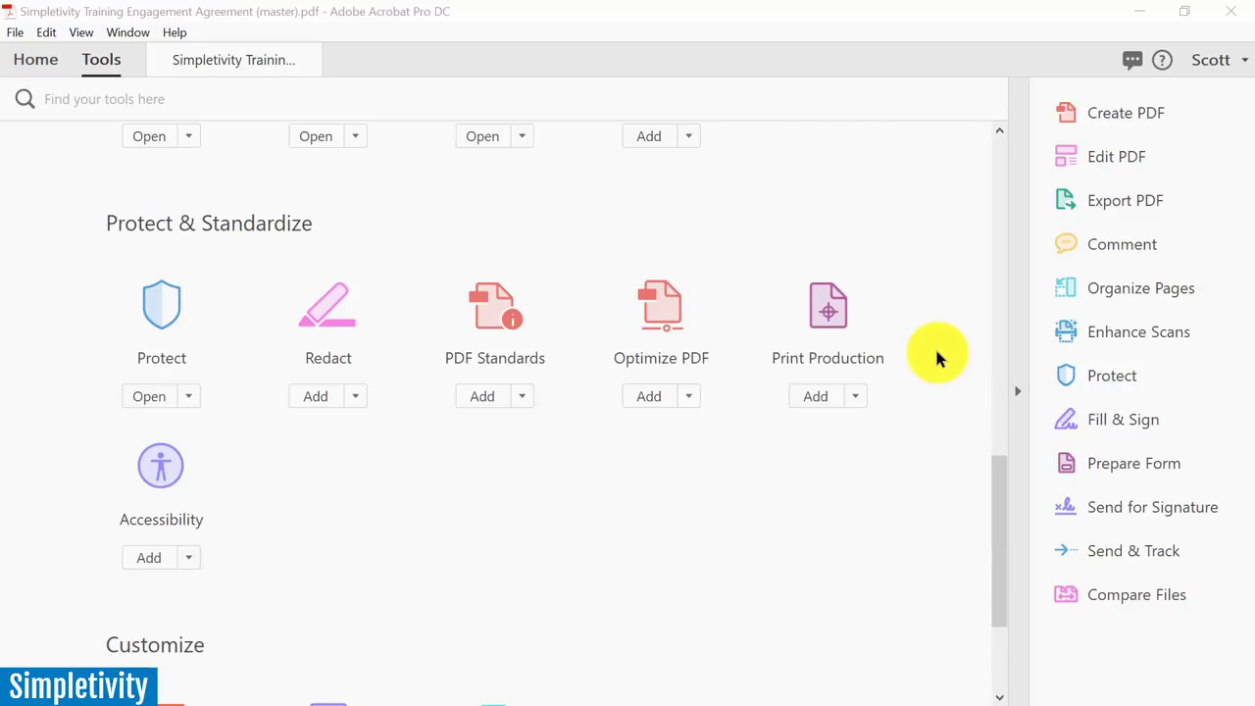
scroll(937, 358, up, 16)
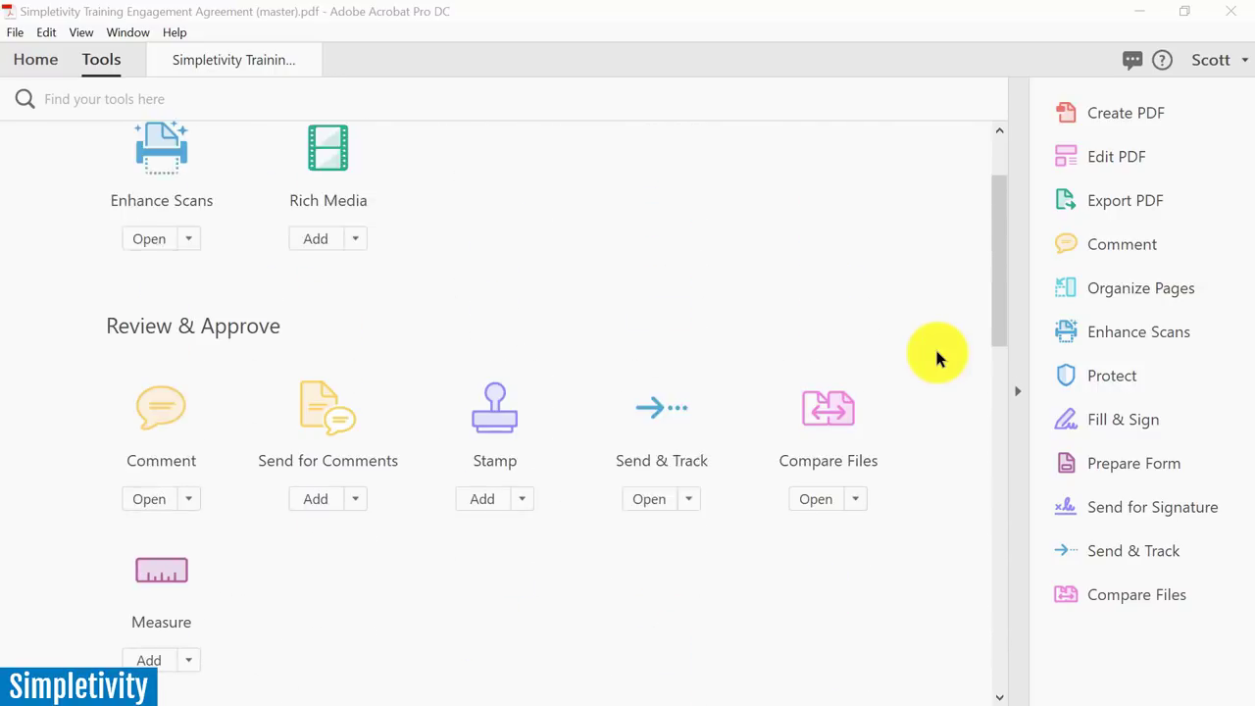
scroll(937, 353, up, 2)
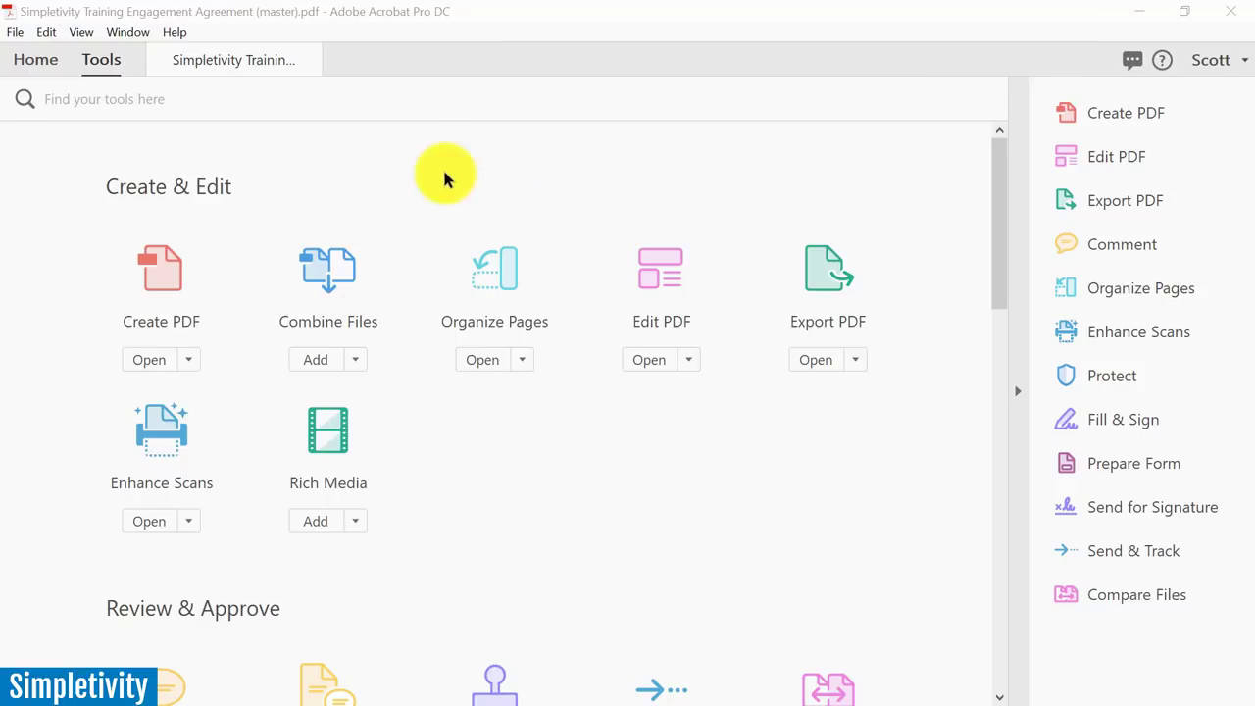
click(252, 58)
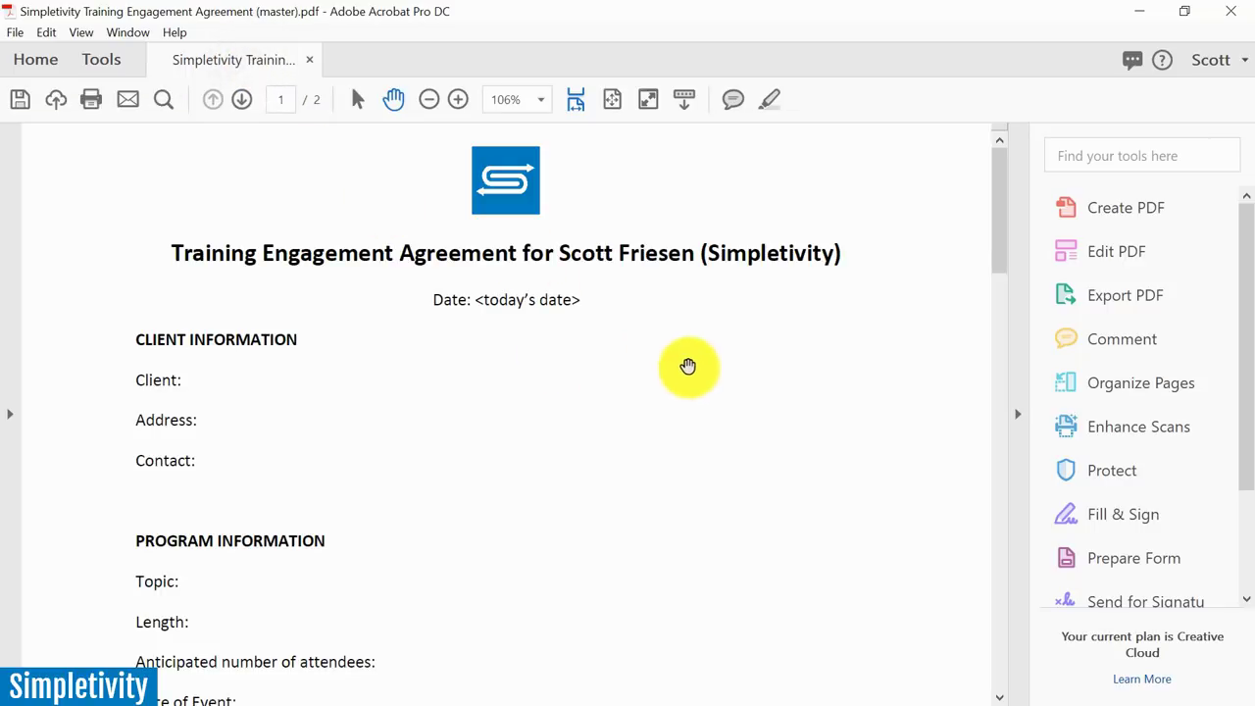
scroll(687, 366, down, 6)
scroll(687, 365, up, 6)
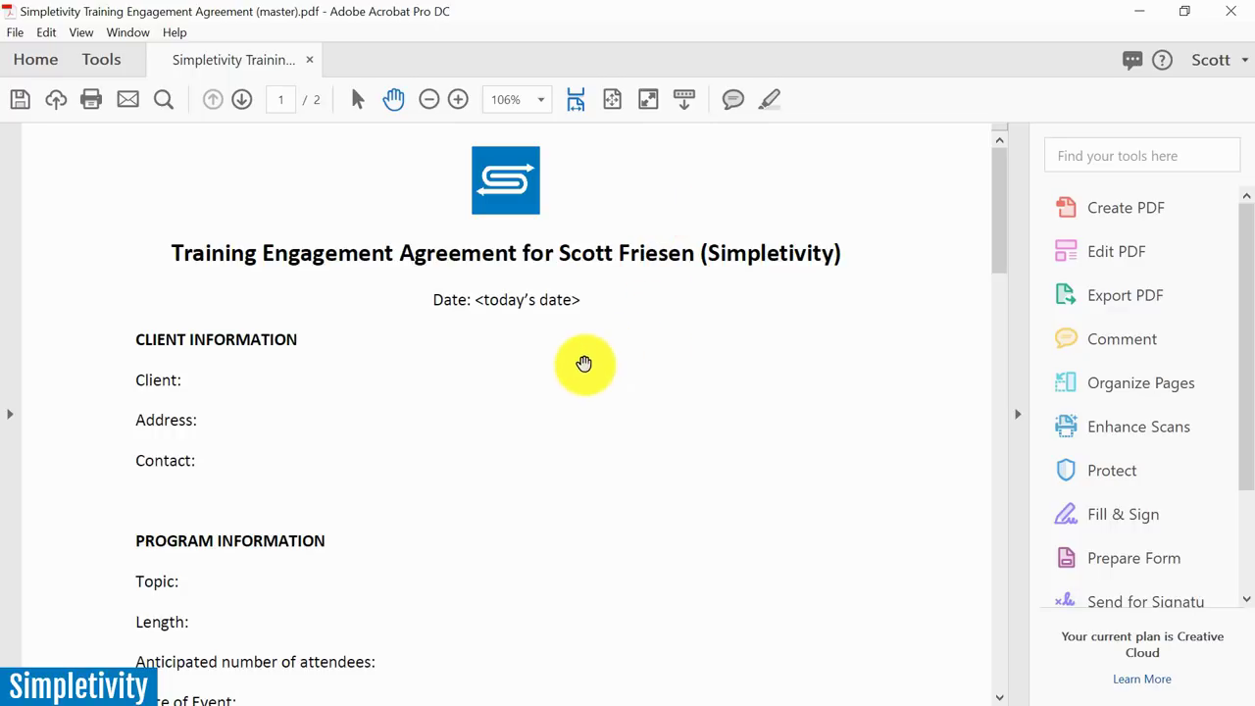
scroll(583, 364, down, 9)
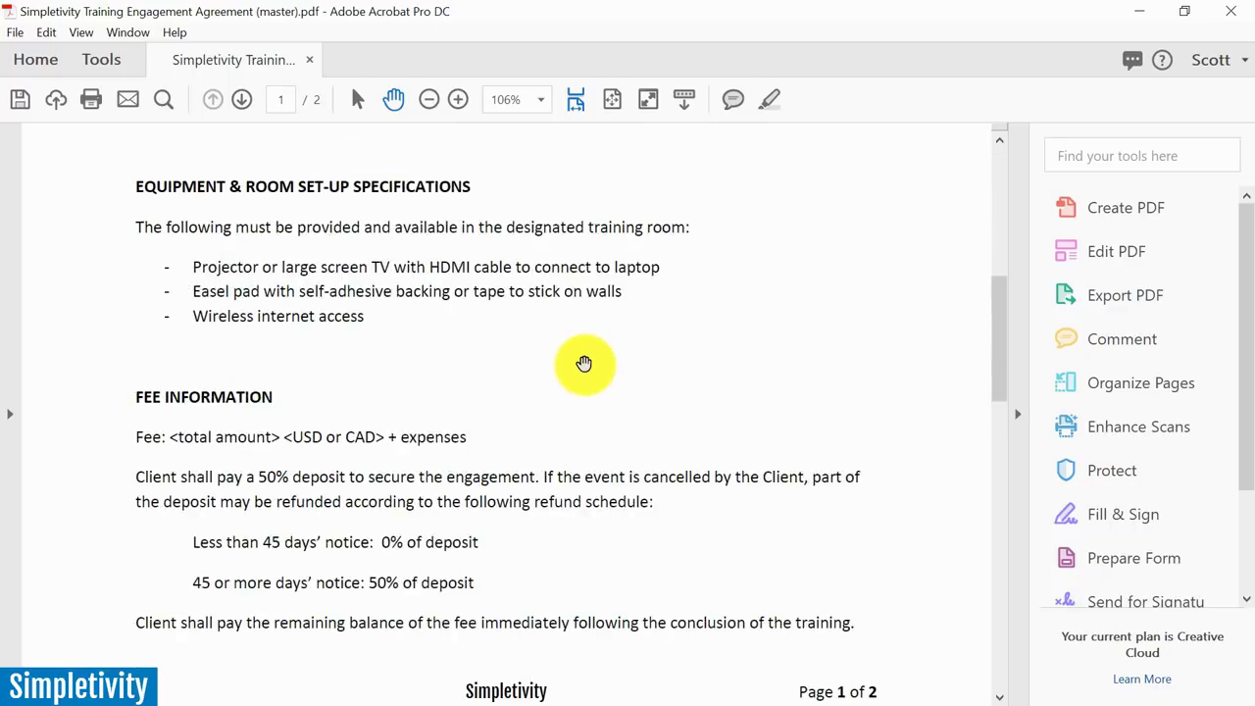
scroll(583, 363, up, 10)
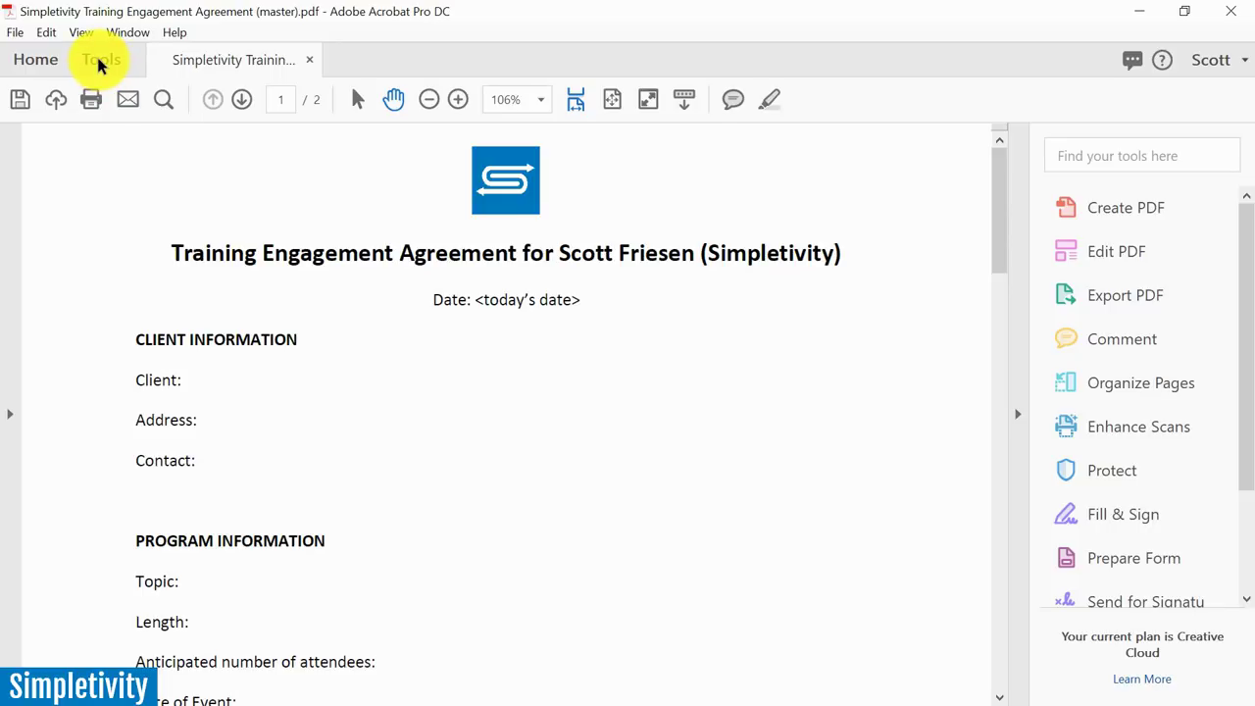
Launch Compare Files from the Review & Approve section of the Tools page
click(98, 62)
scroll(886, 405, down, 2)
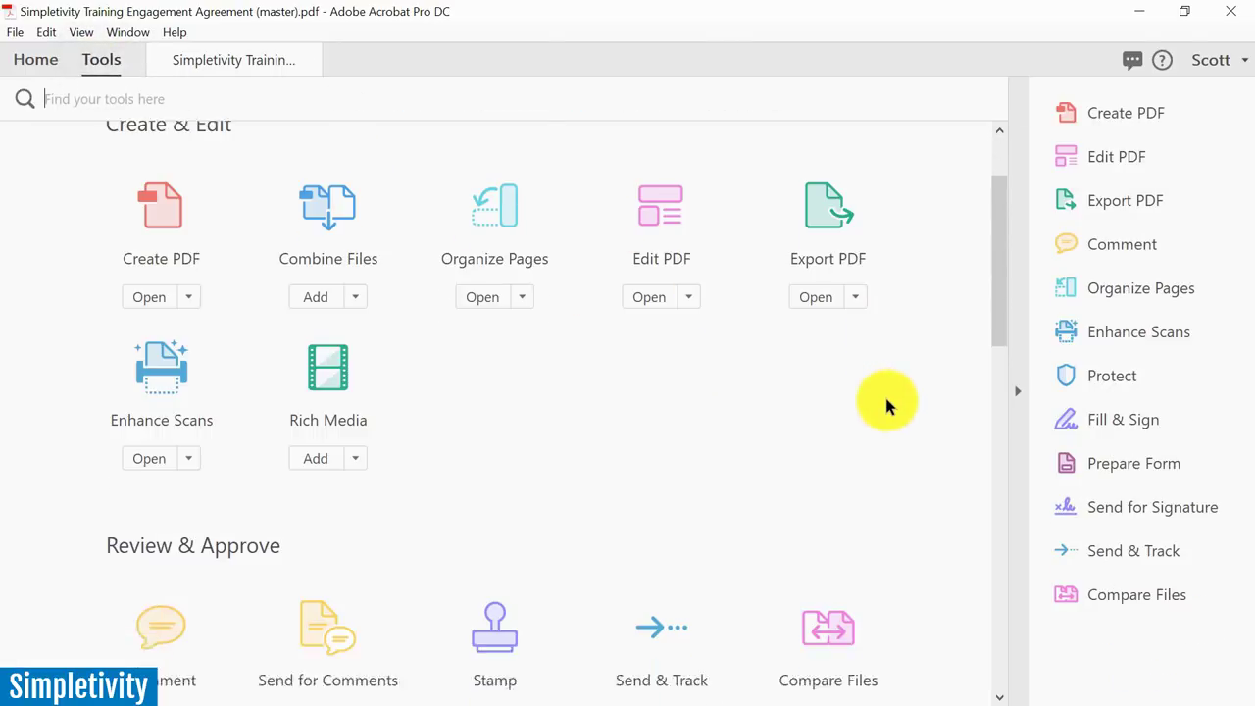
scroll(886, 405, down, 3)
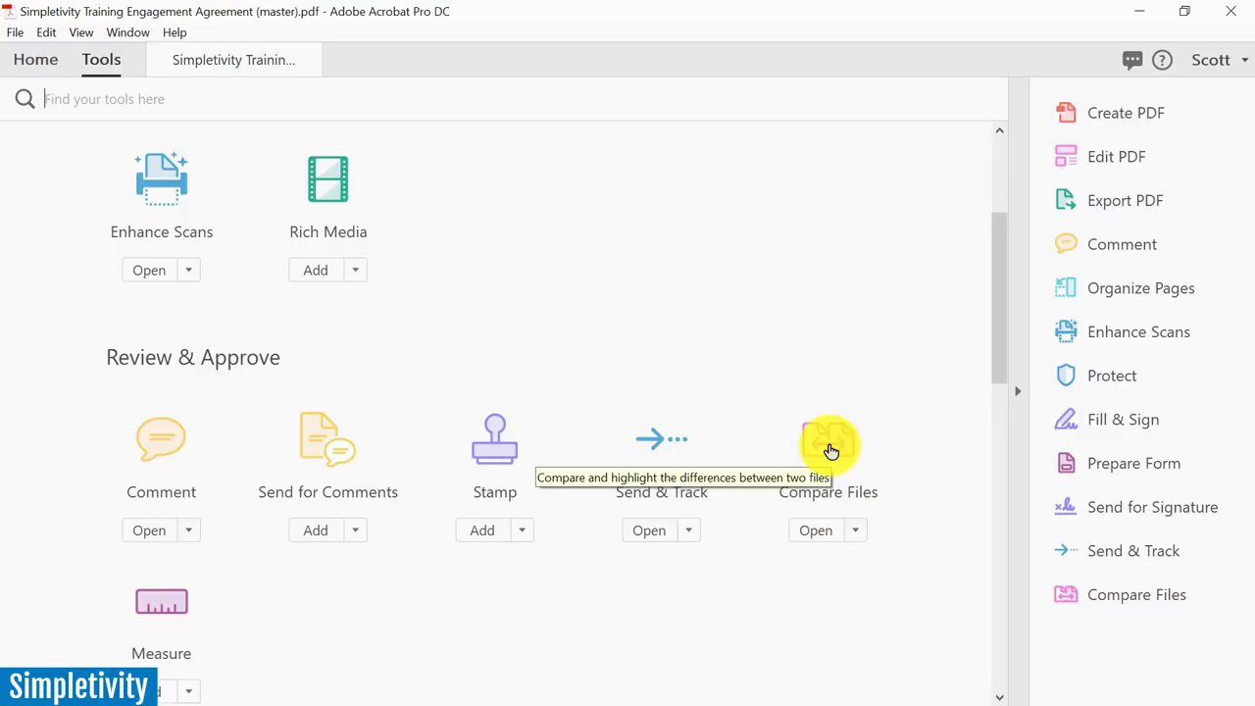
click(830, 450)
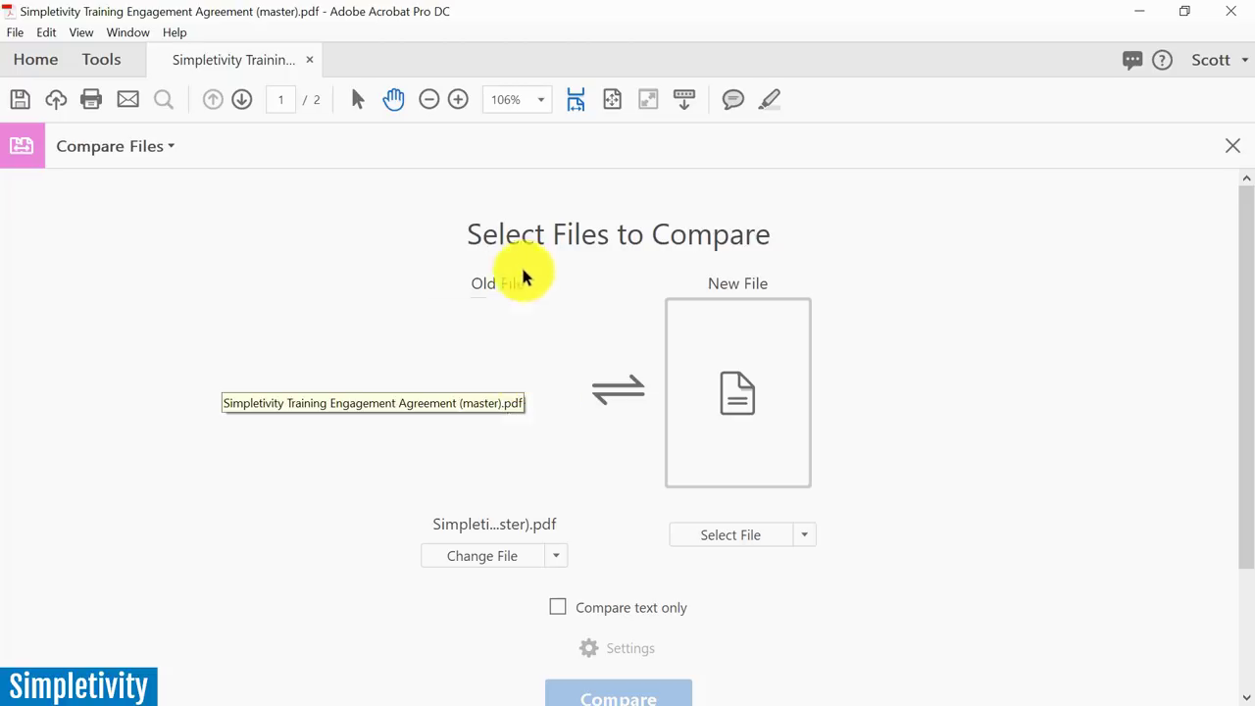
Choose the Coaching Engagement Agreement PDF as the new file and run the comparison
click(739, 387)
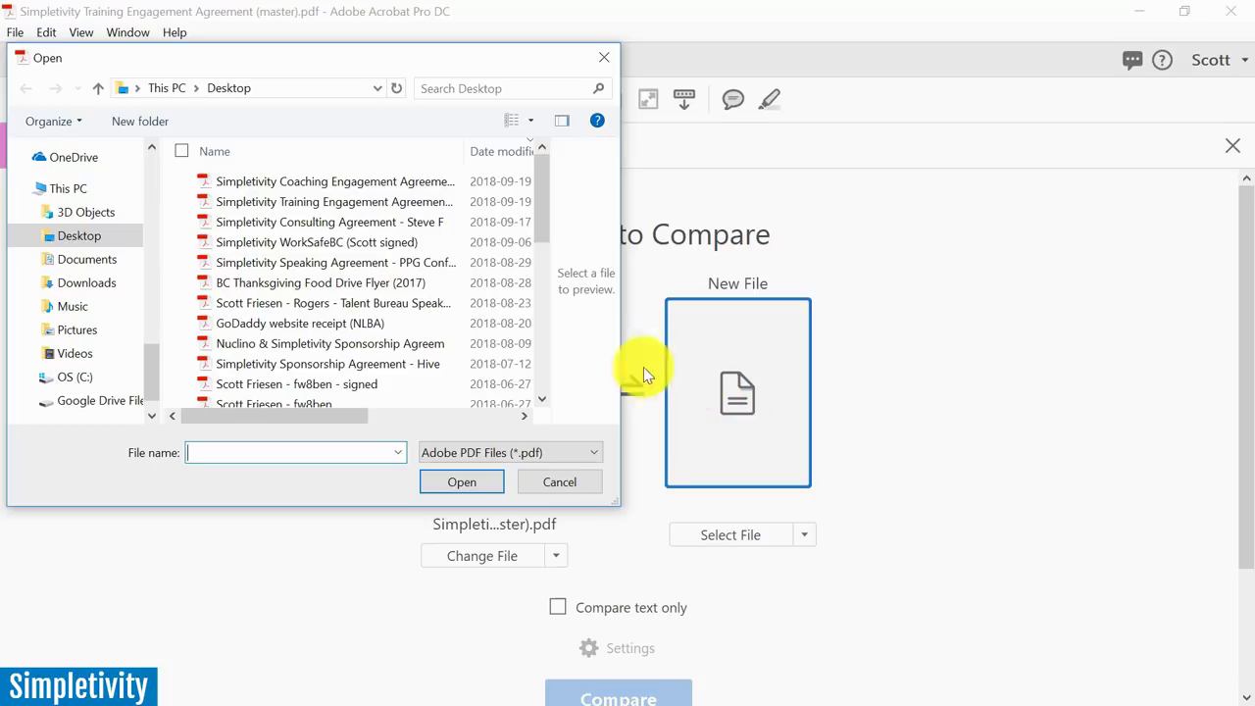
double_click(329, 182)
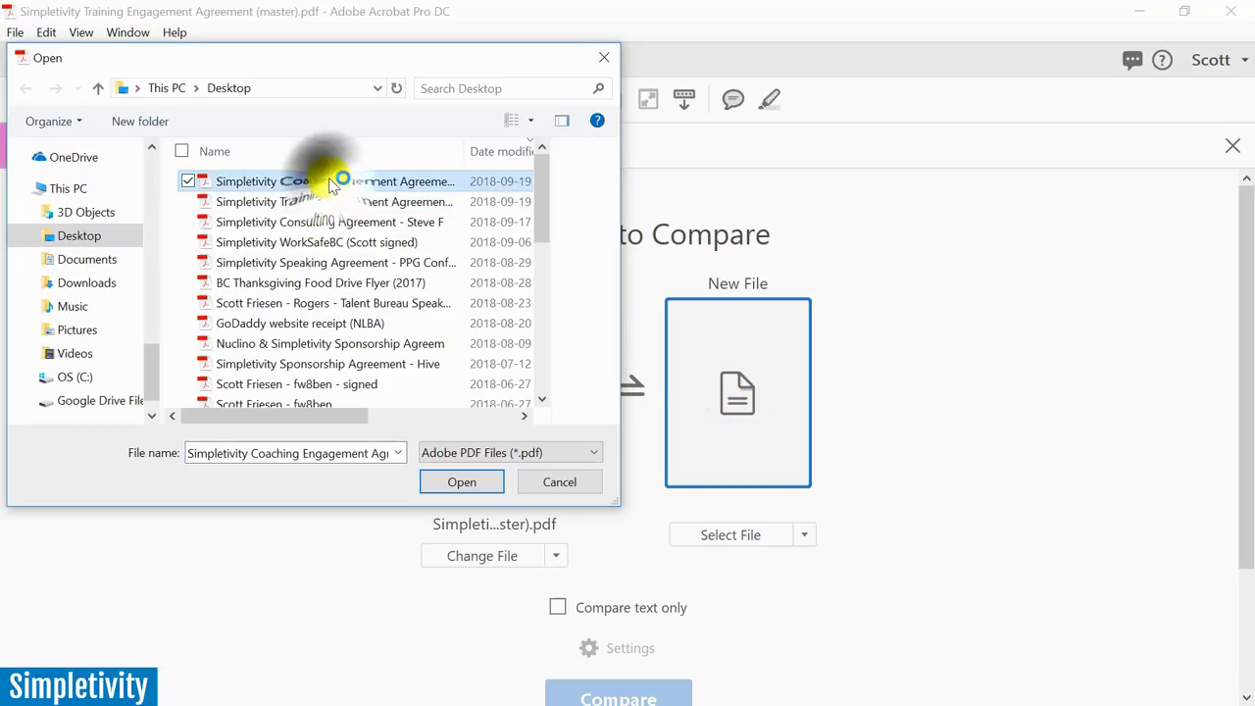
scroll(964, 422, down, 2)
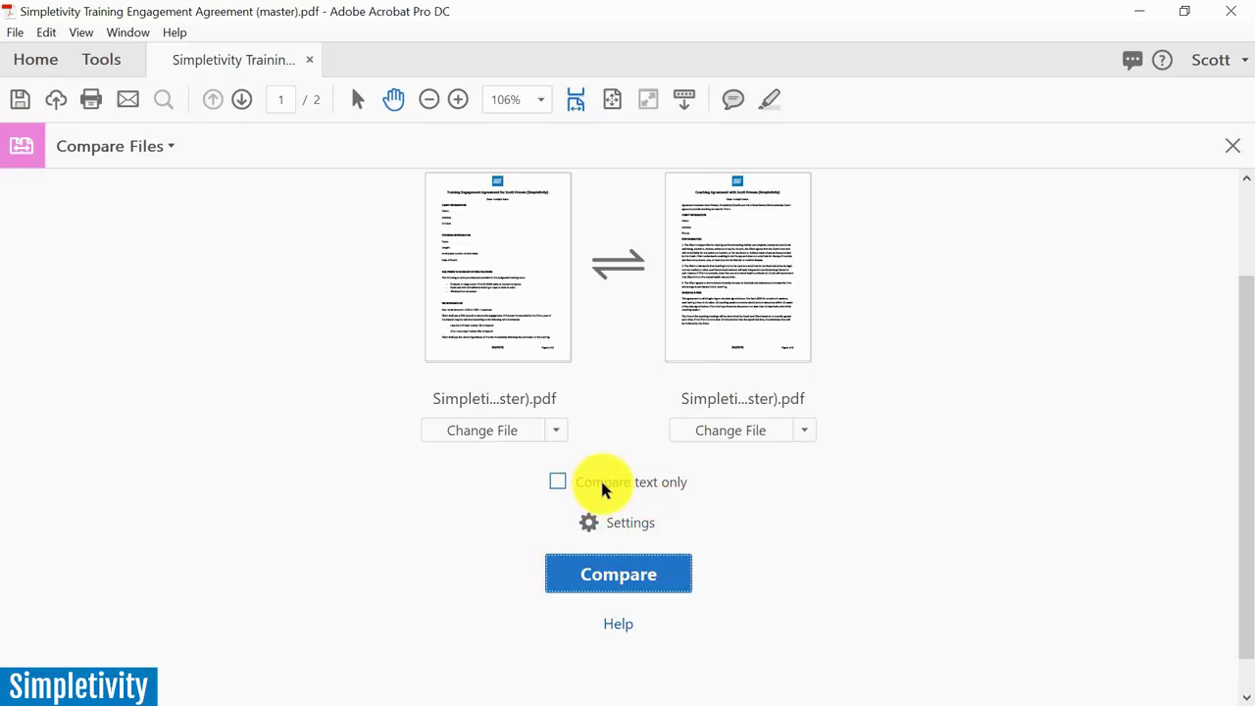
scroll(602, 491, up, 2)
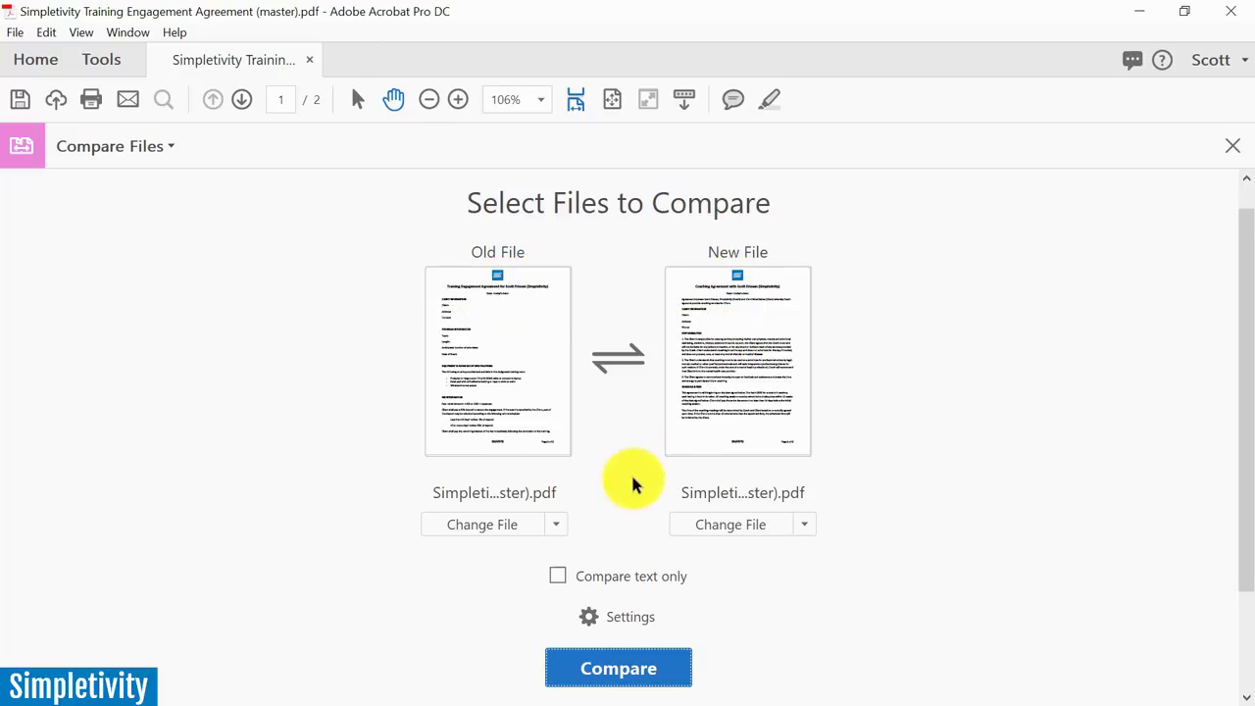
scroll(634, 483, down, 2)
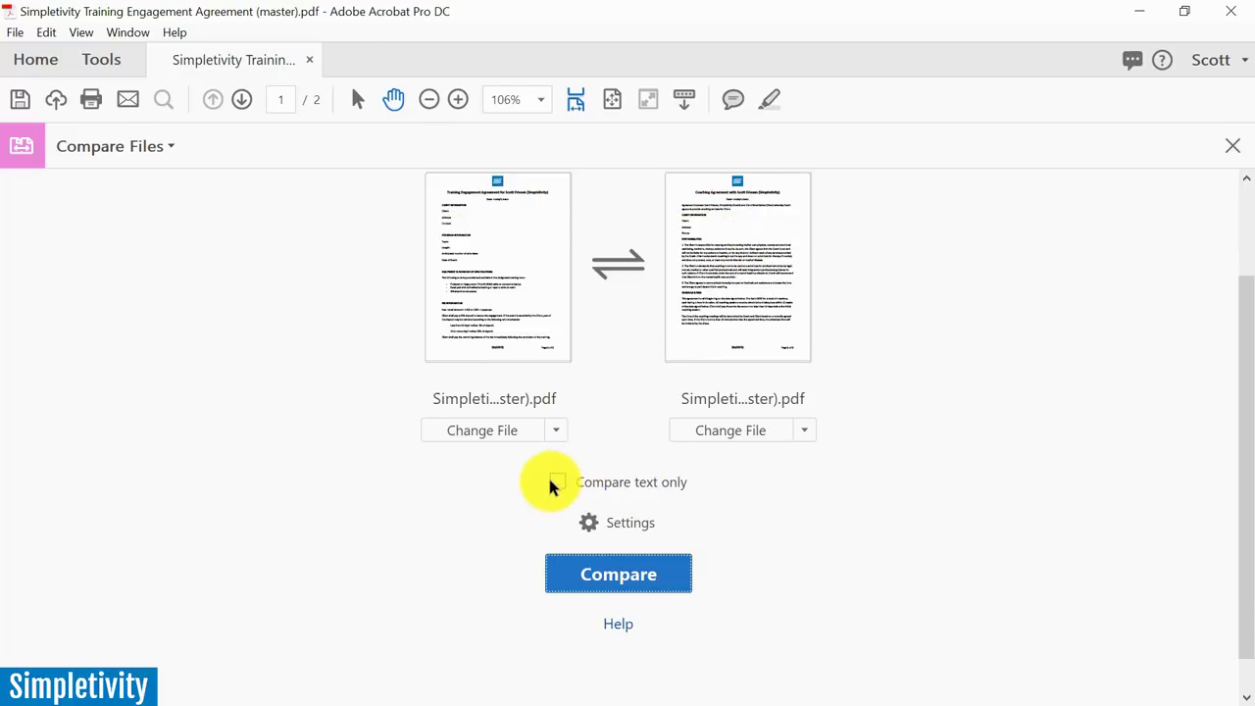
click(627, 577)
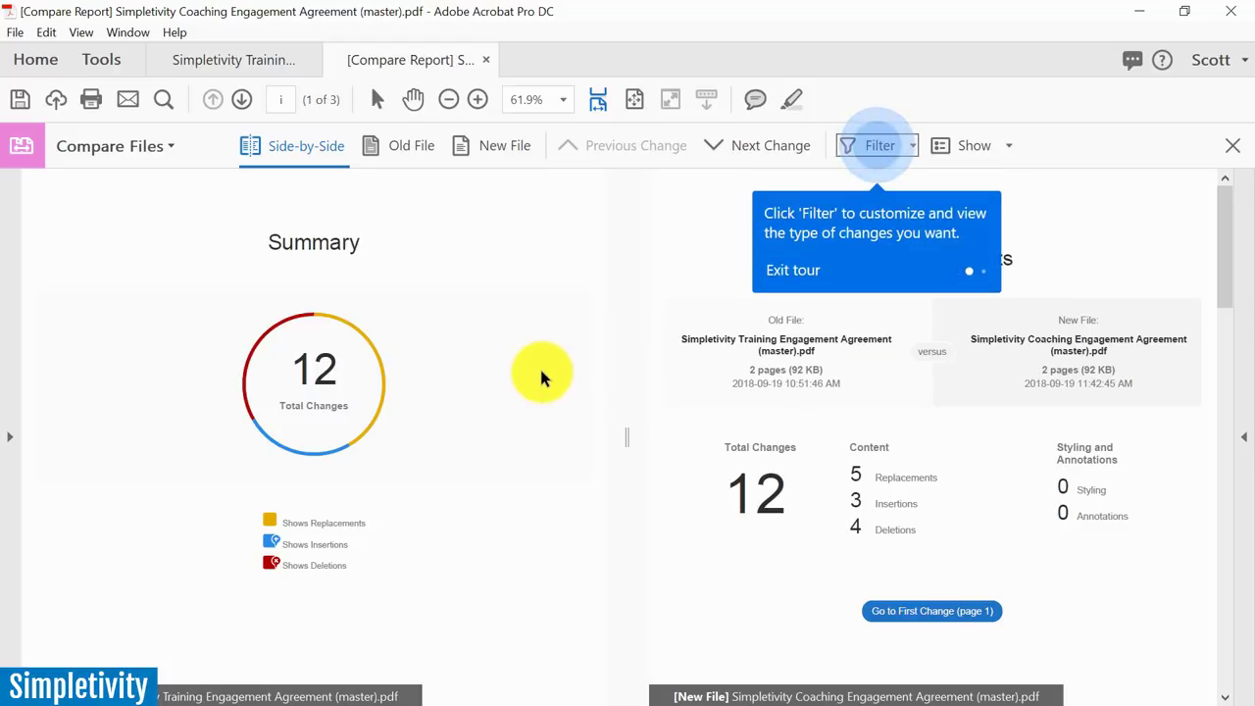
Exit the Filter onboarding tour on the compare report
click(793, 267)
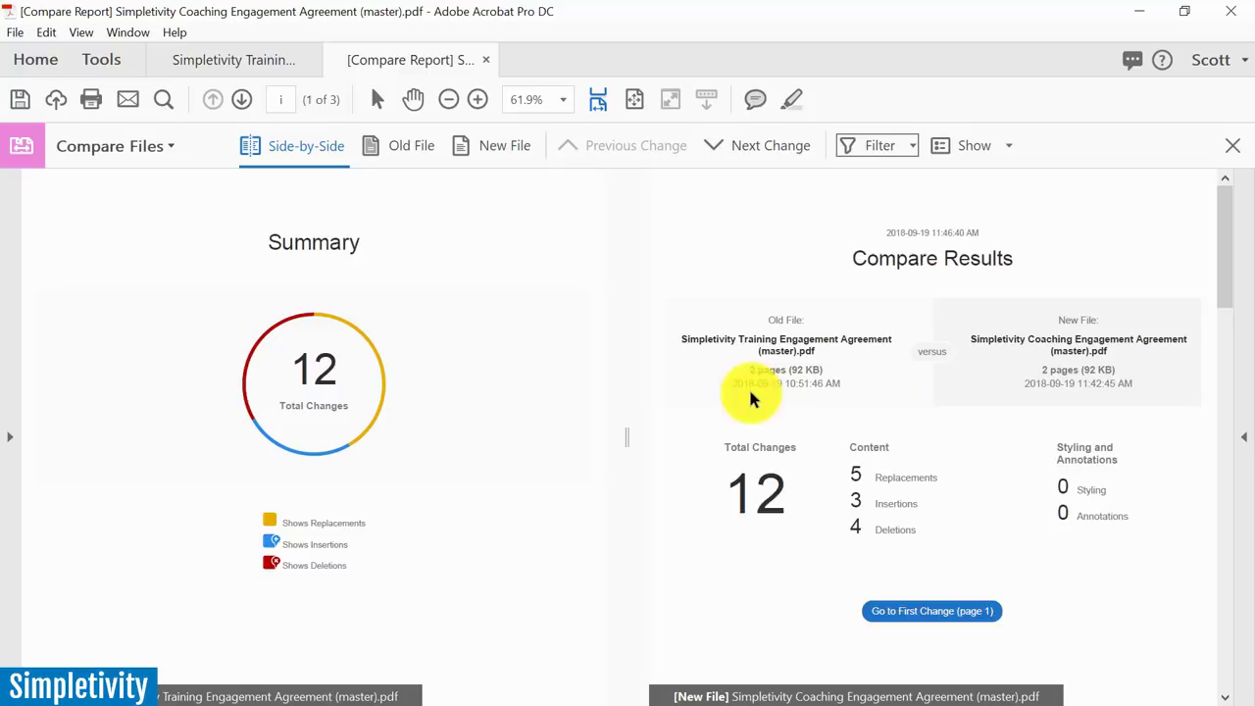
Scroll down the side-by-side view and select change blocks to link them with their counterparts
scroll(752, 398, down, 3)
scroll(493, 399, down, 10)
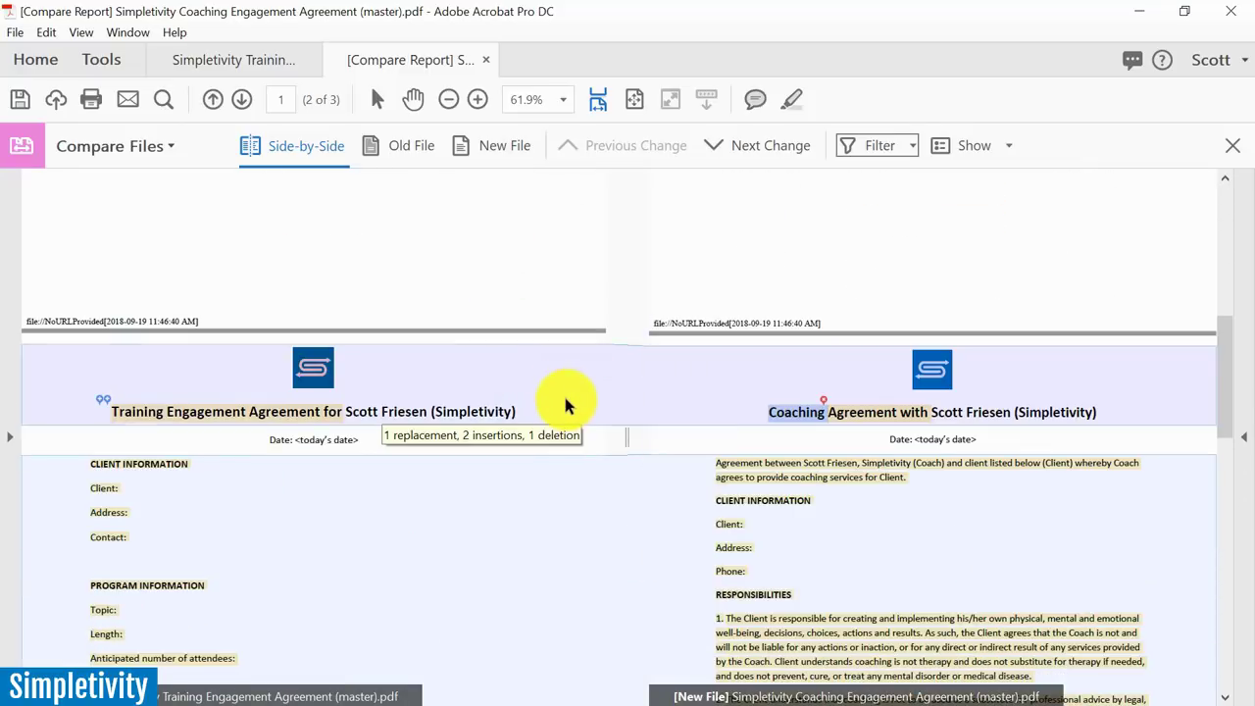
scroll(566, 405, down, 1)
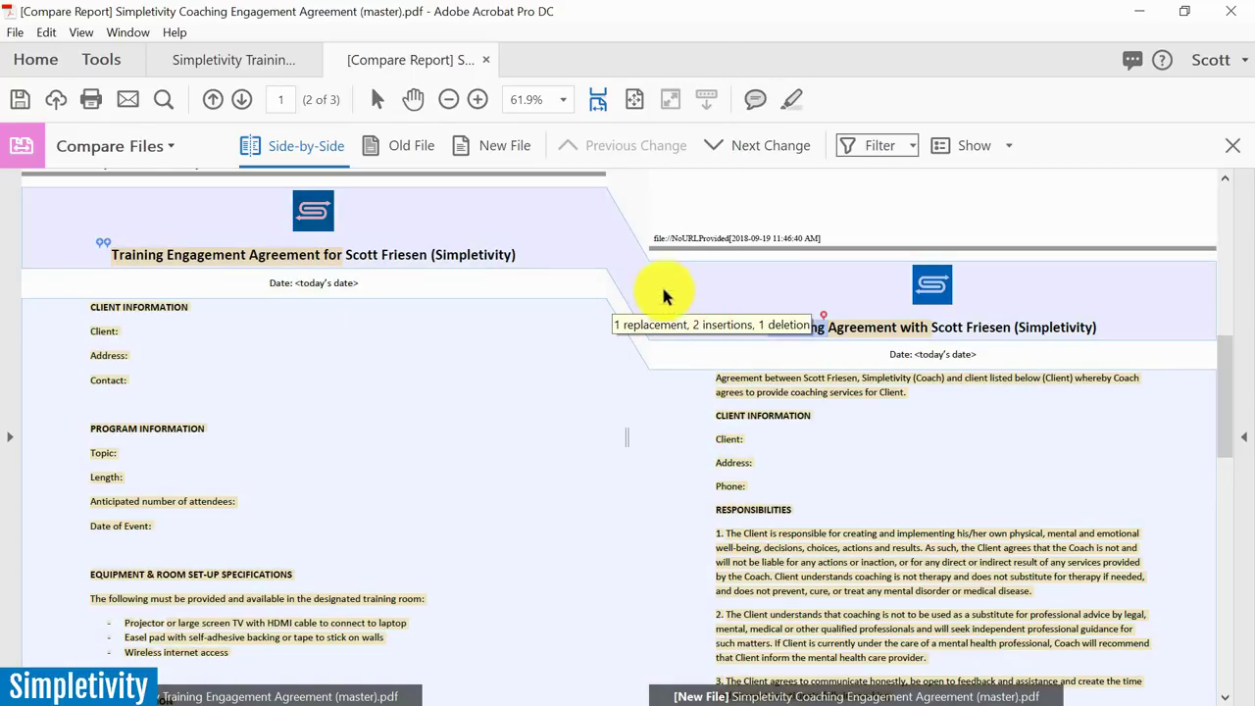
scroll(693, 507, down, 2)
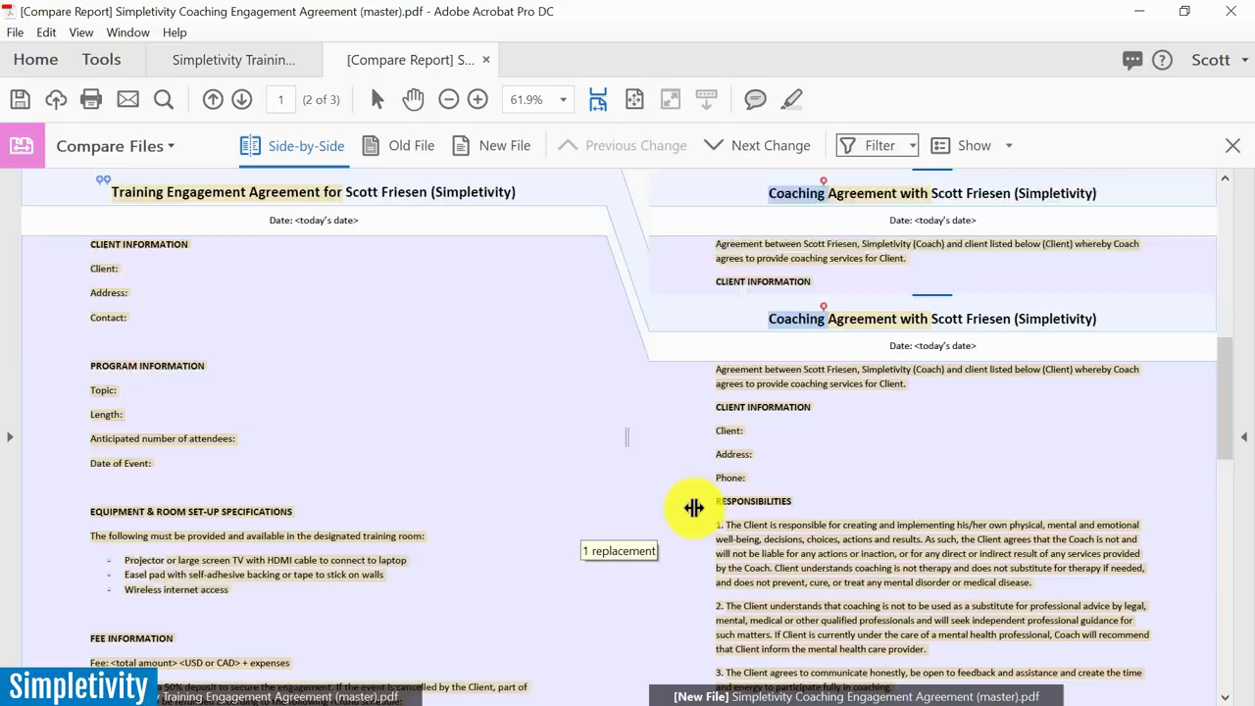
scroll(693, 507, down, 12)
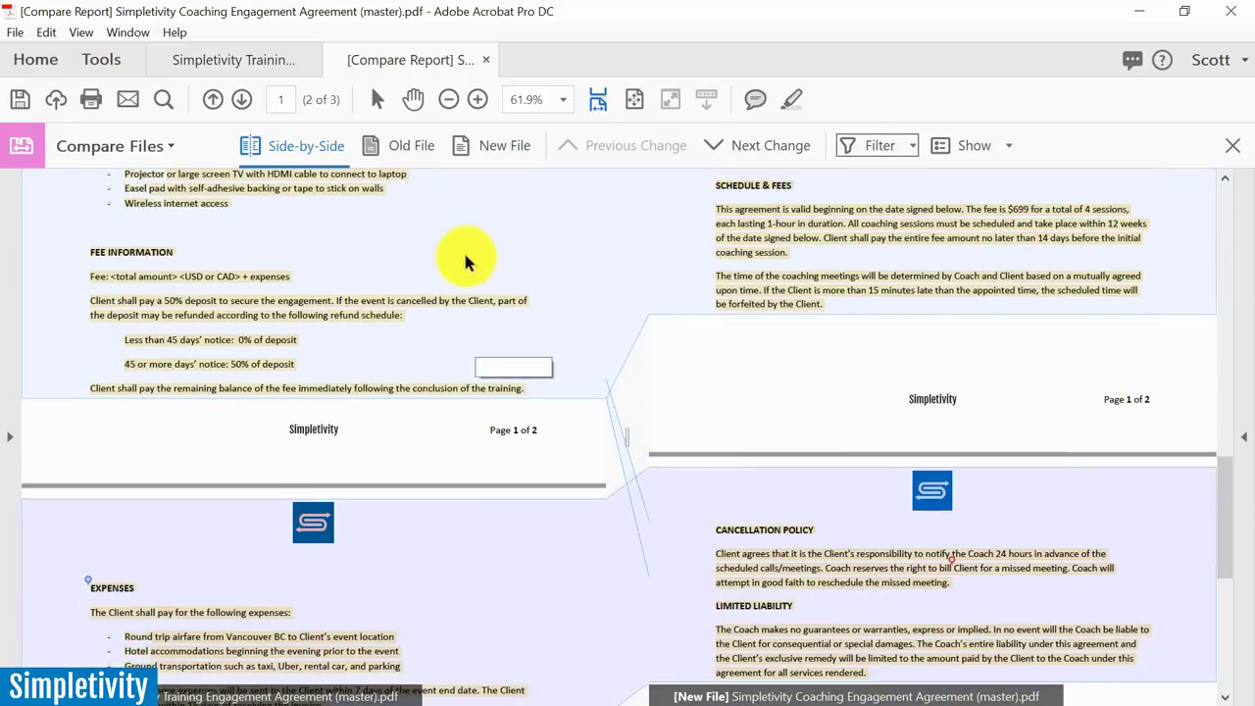
scroll(466, 262, down, 1)
click(743, 560)
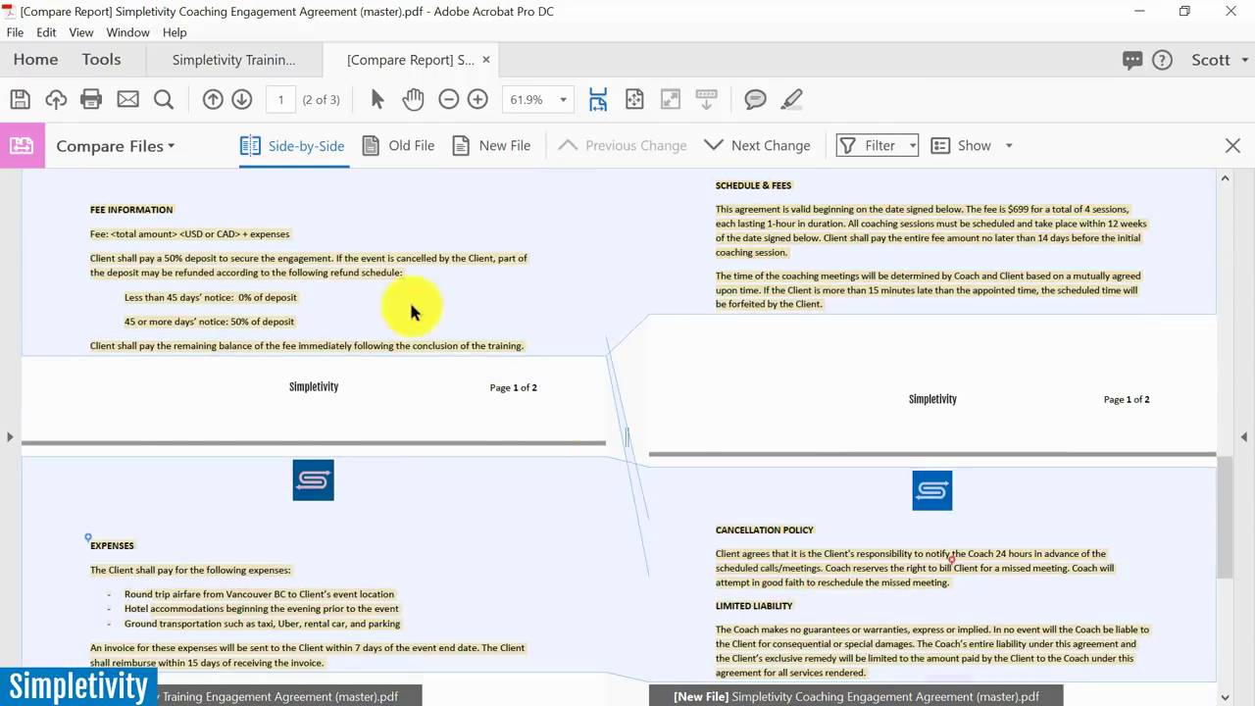
click(498, 336)
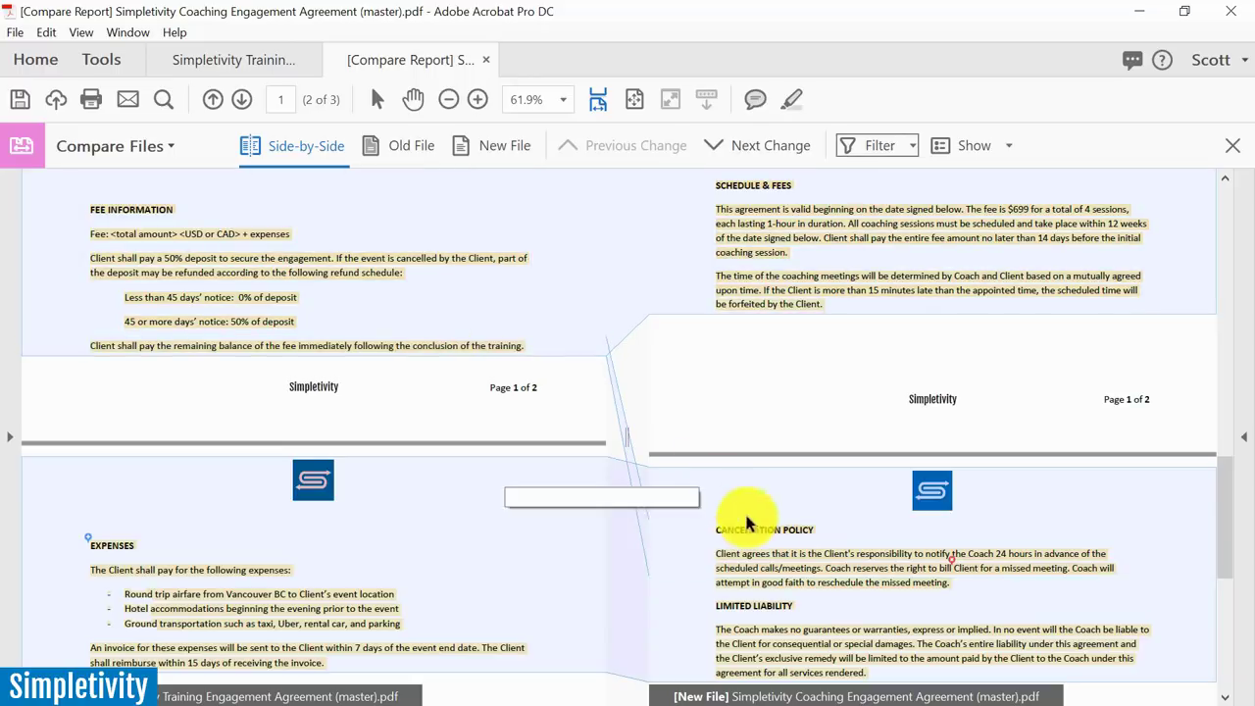
Scroll on to the signature blocks, then back up to both agreements' first pages
scroll(462, 457, down, 2)
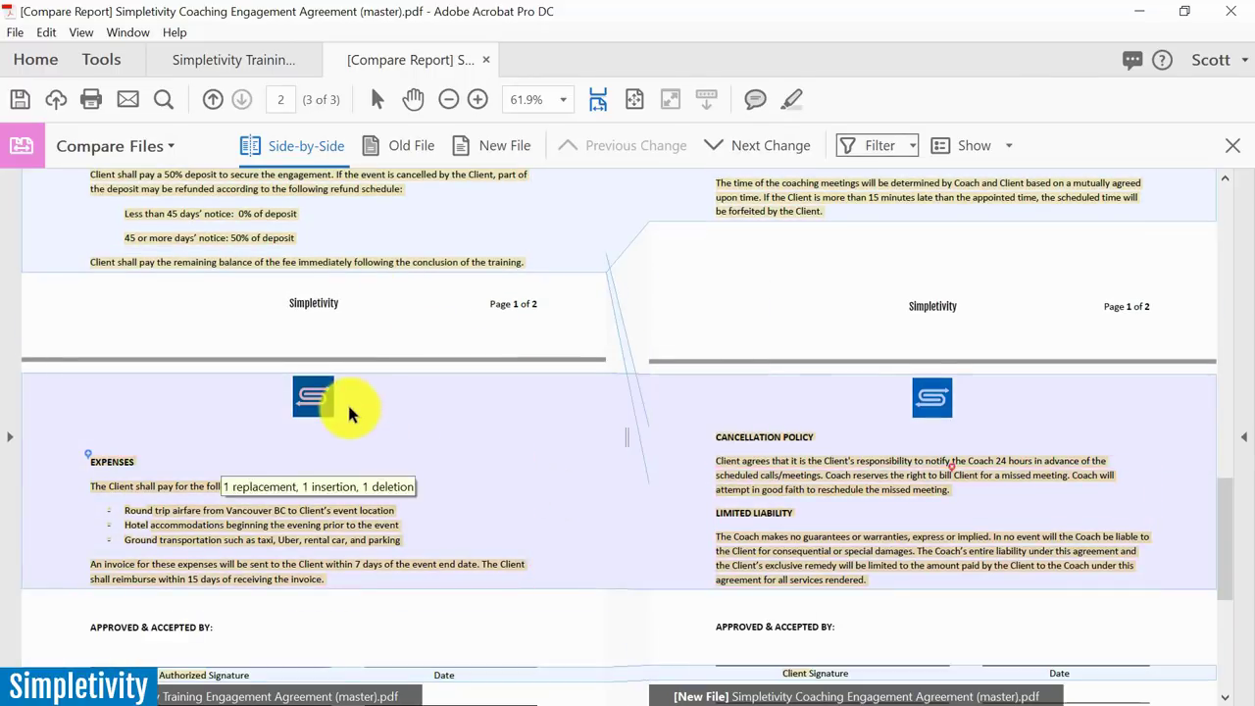
scroll(351, 414, down, 8)
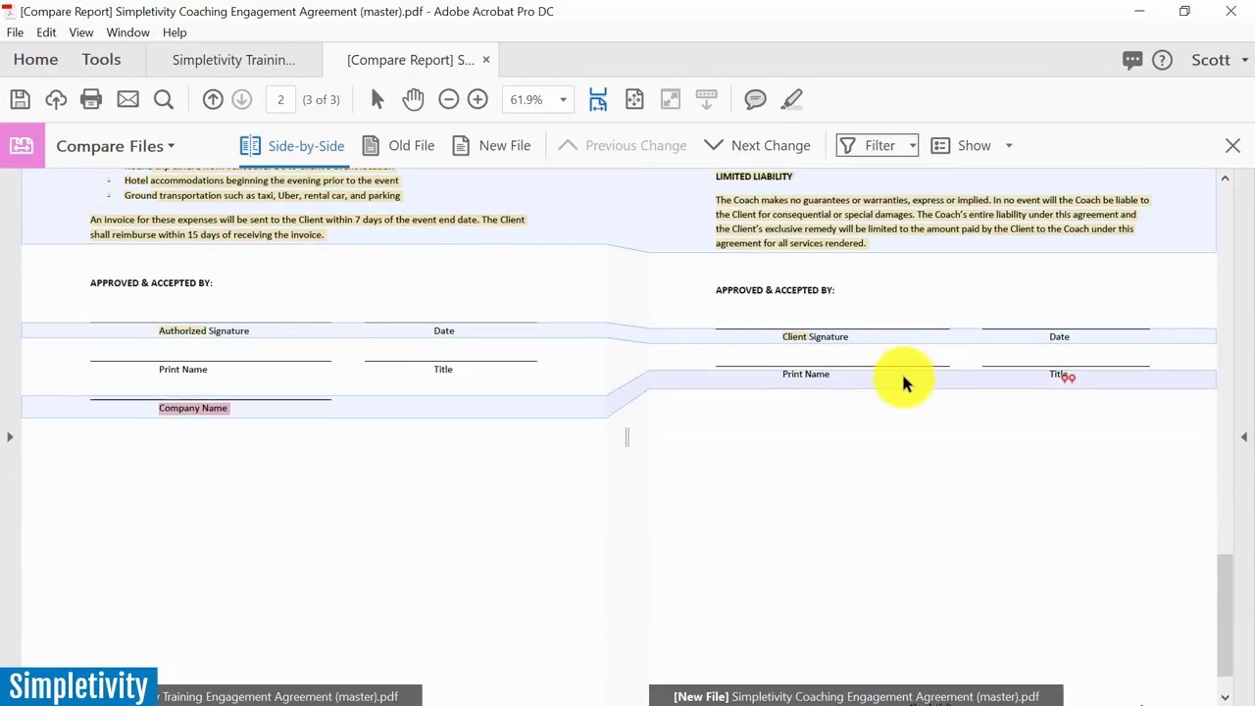
mouse_move(914, 381)
scroll(914, 381, up, 10)
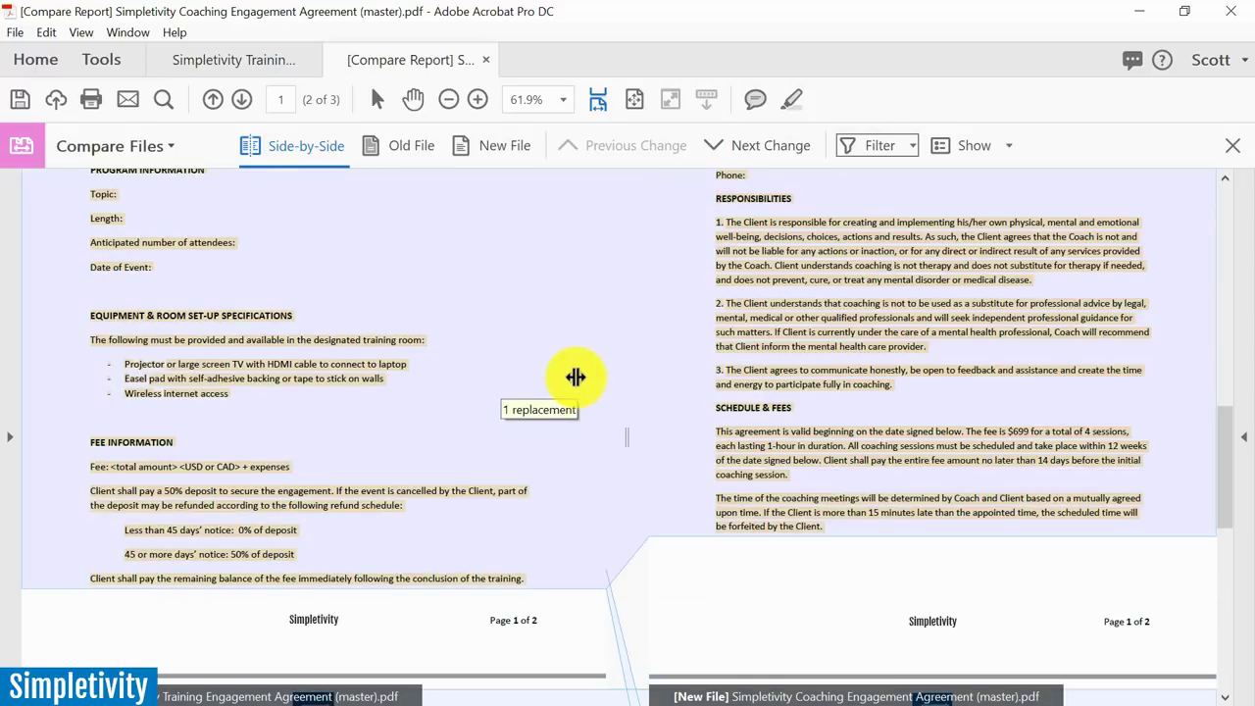
scroll(575, 378, up, 10)
scroll(576, 377, up, 3)
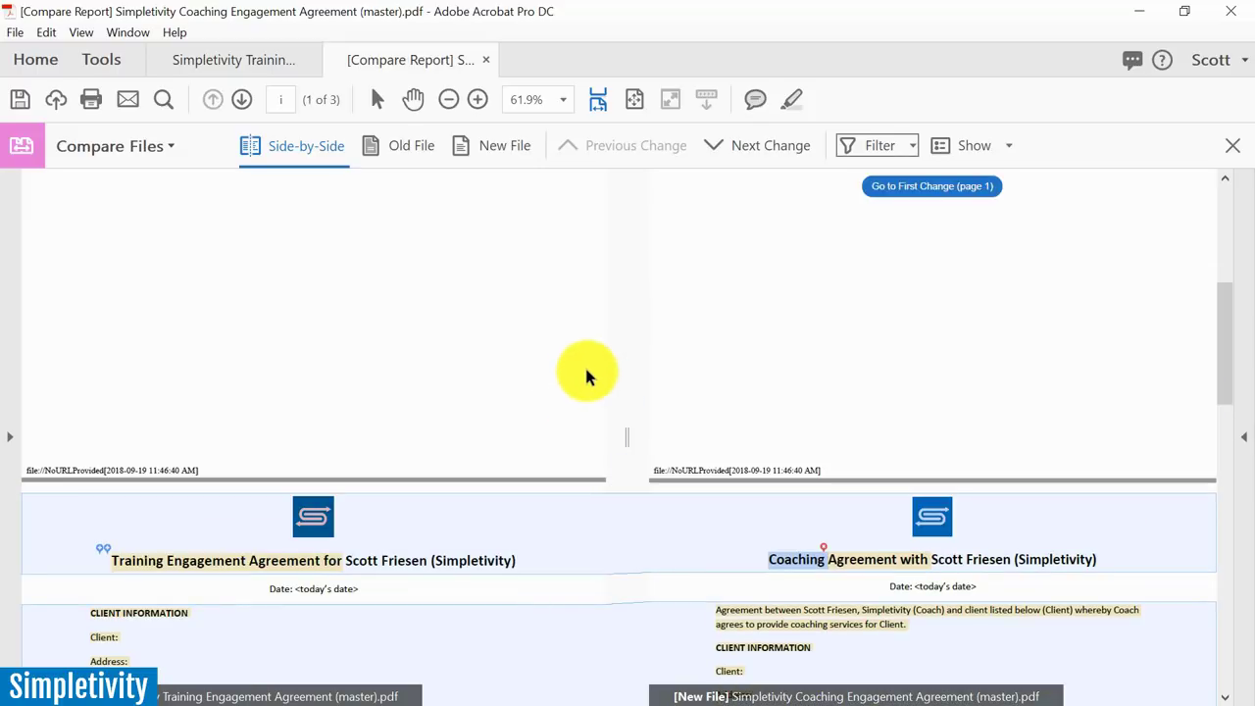
scroll(566, 365, down, 5)
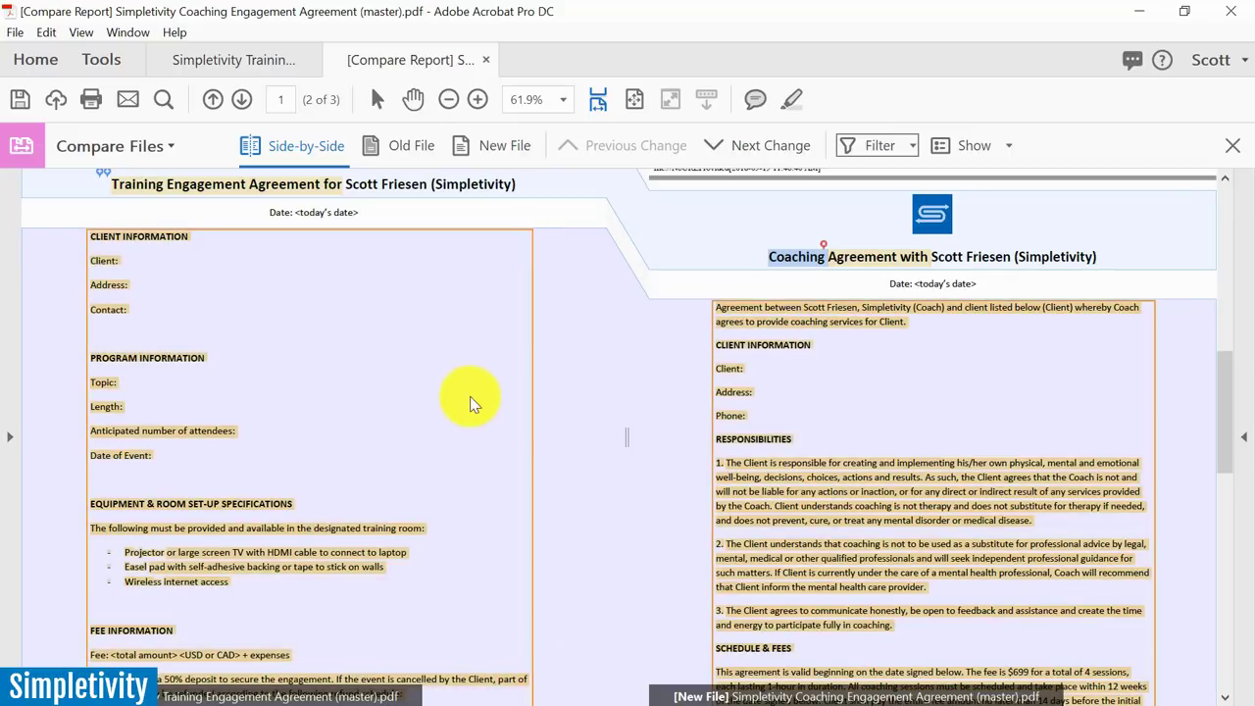
scroll(585, 414, up, 1)
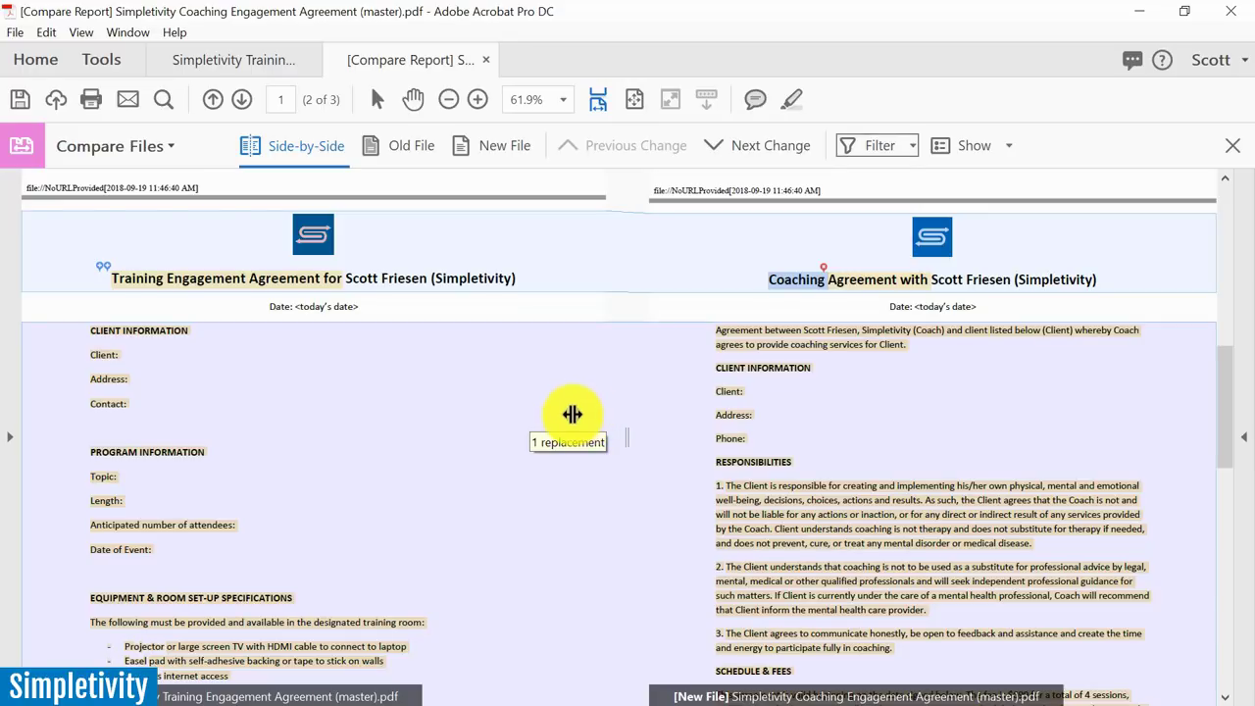
Show the Text Replaced popup for the opening text block, then scroll back to the Compare Results summary
click(1118, 365)
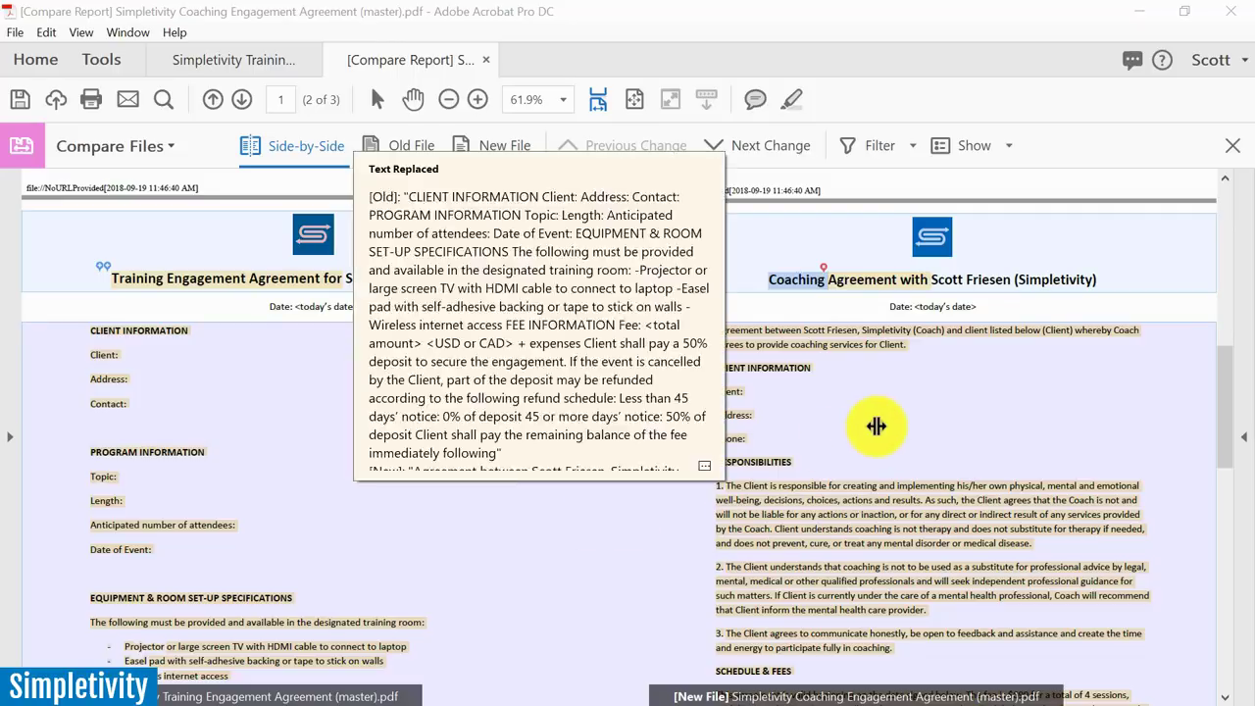
click(876, 426)
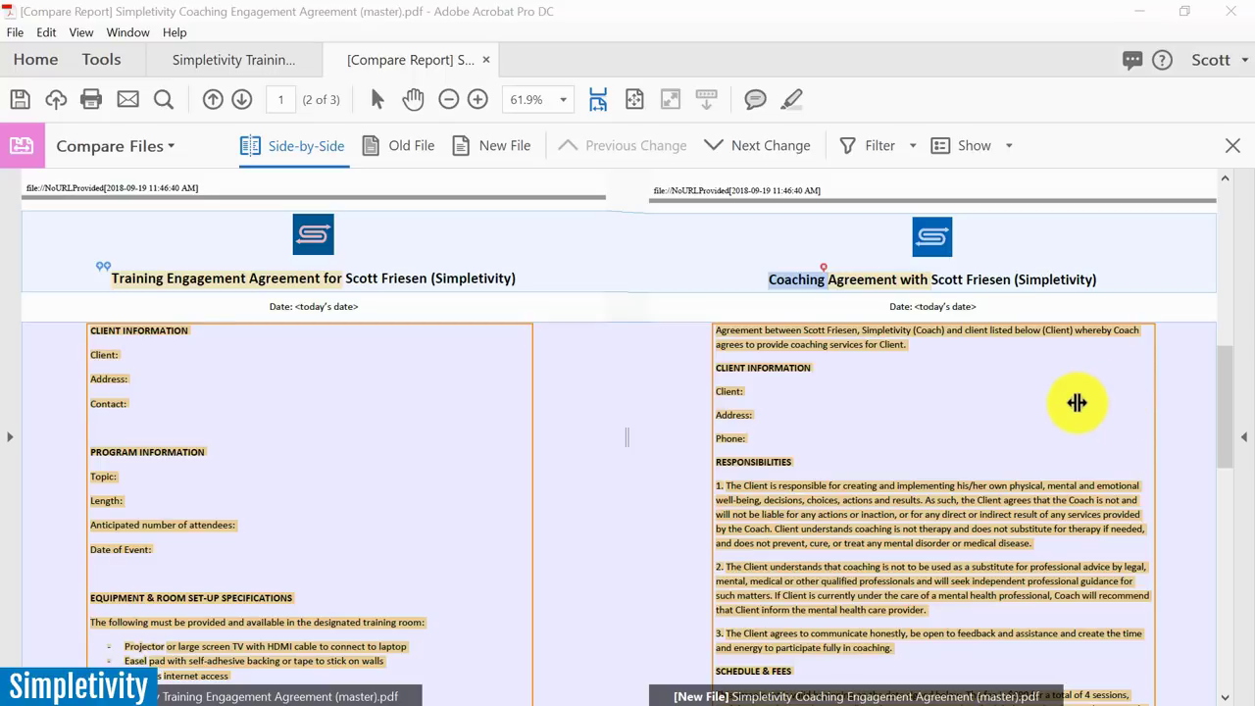
scroll(1086, 400, down, 2)
scroll(1077, 402, up, 1)
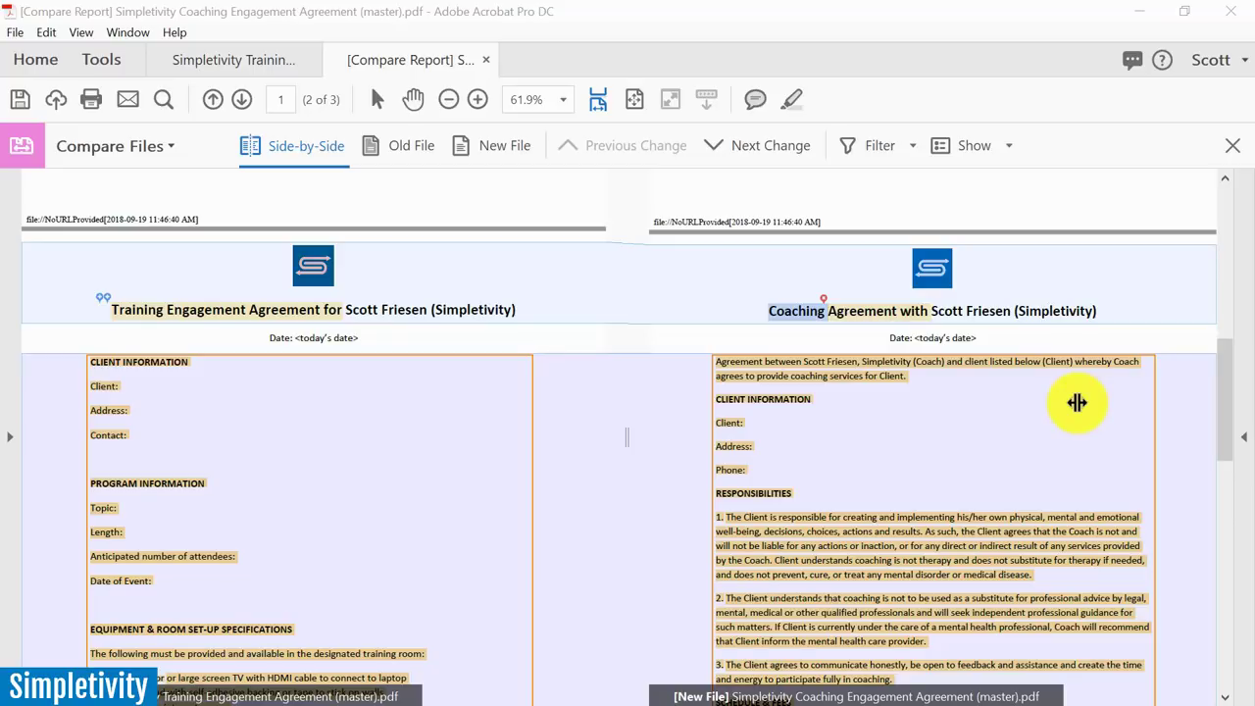
scroll(1077, 402, down, 6)
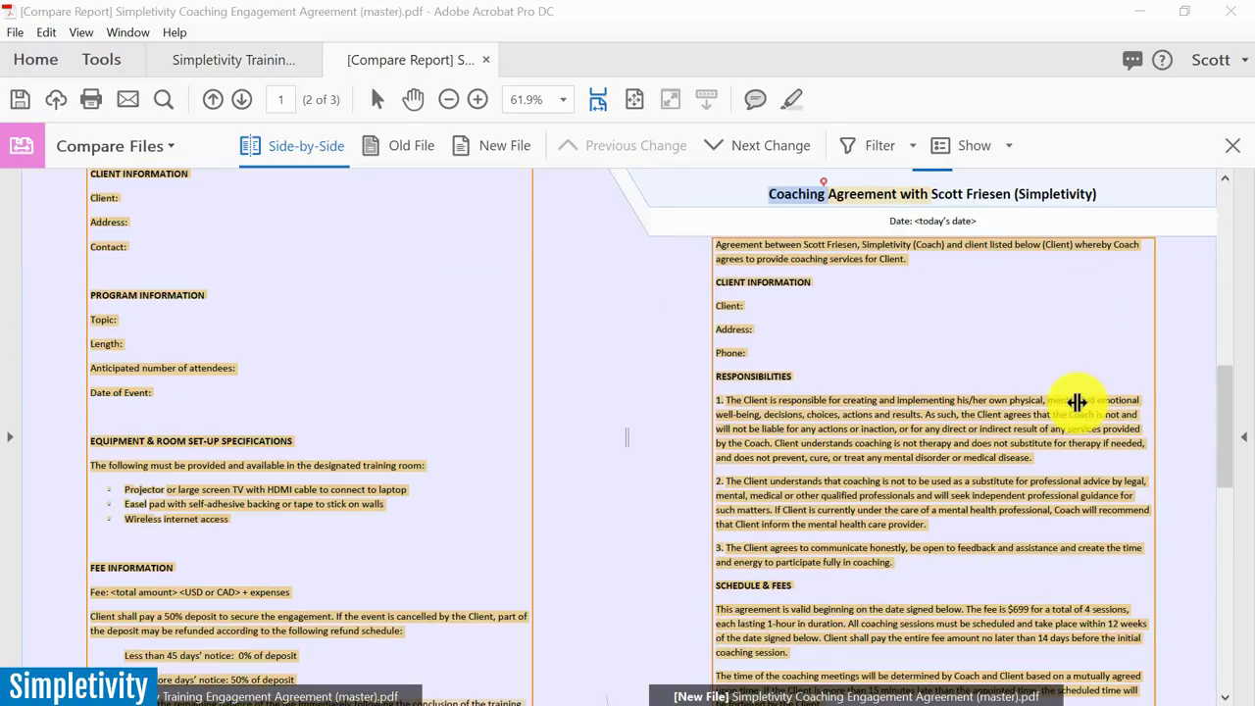
scroll(1077, 402, down, 1)
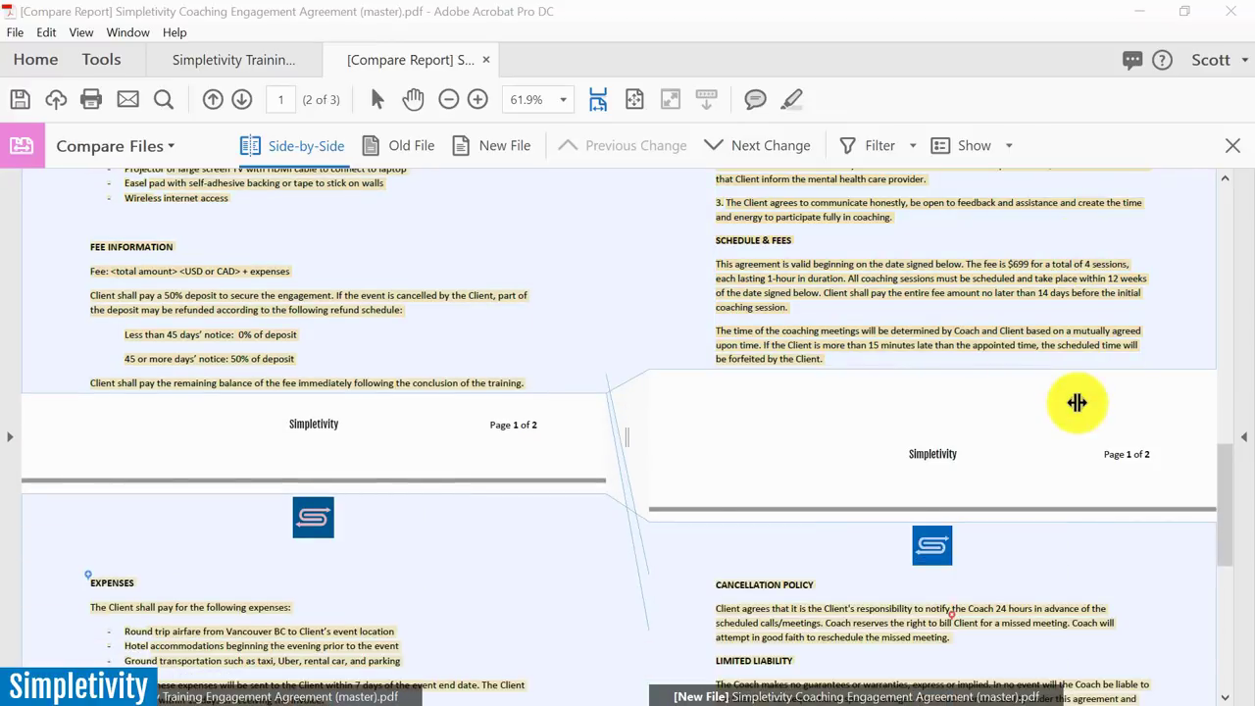
scroll(1074, 406, up, 1)
scroll(1077, 410, up, 10)
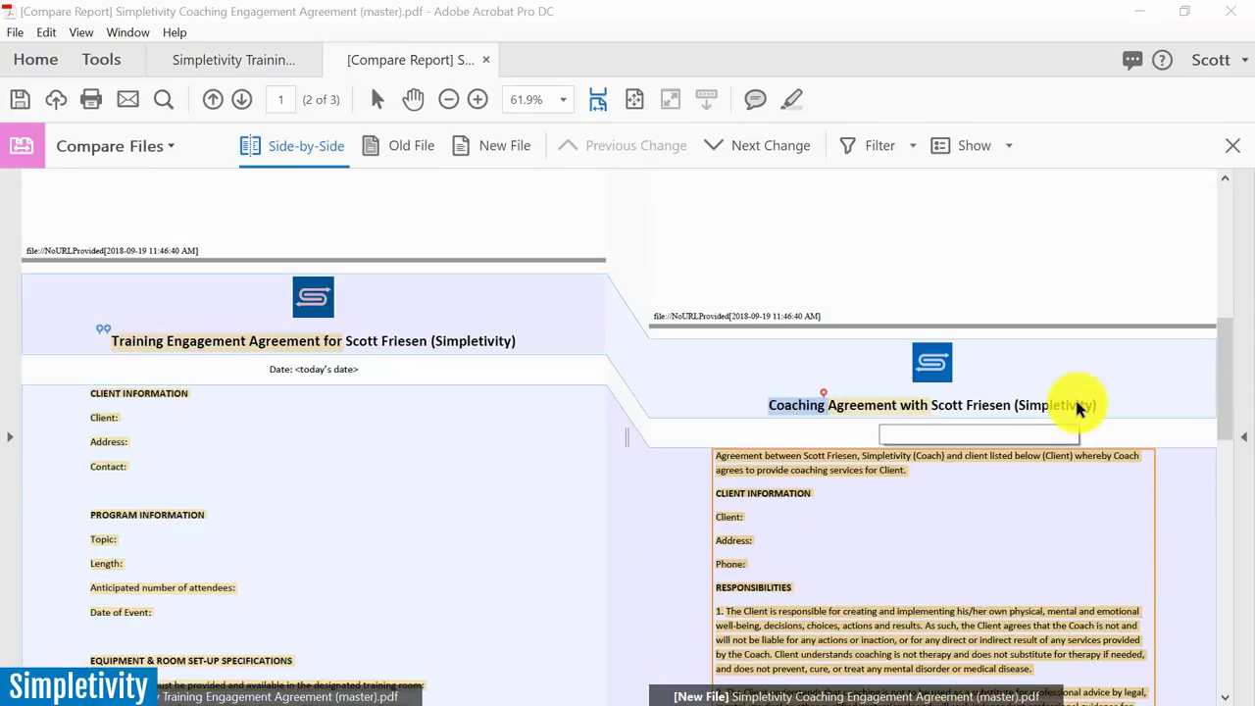
scroll(1077, 410, up, 8)
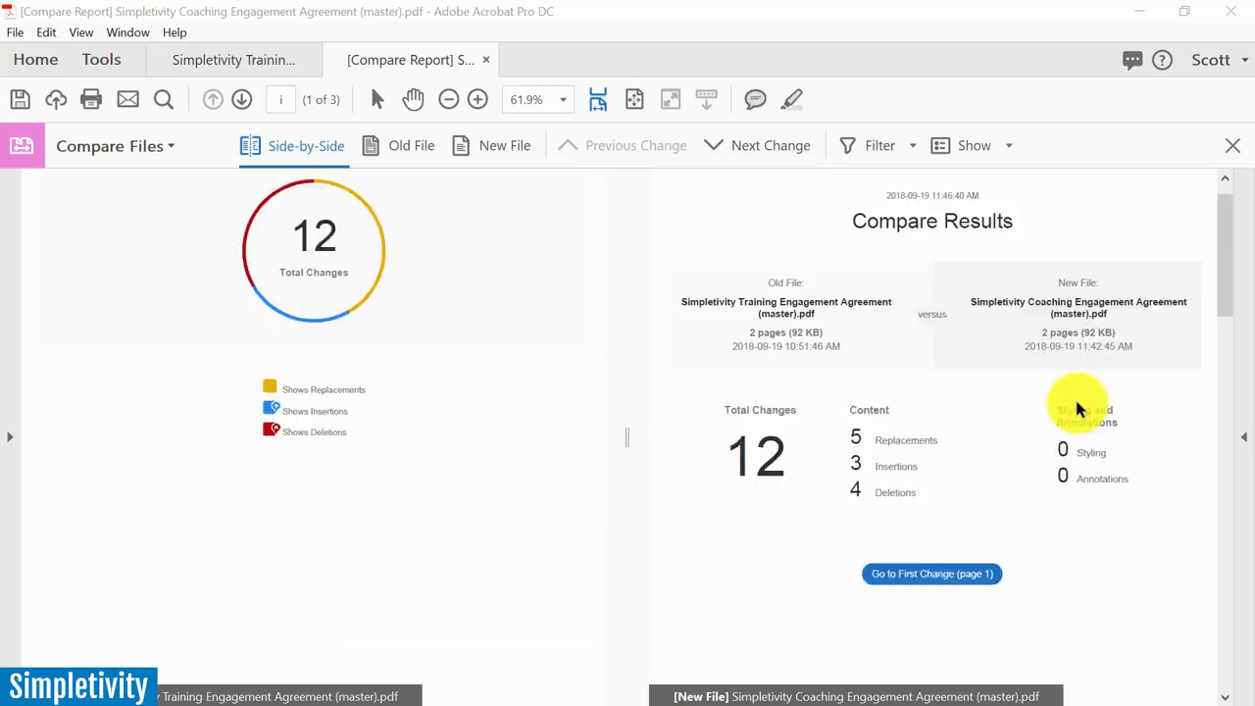